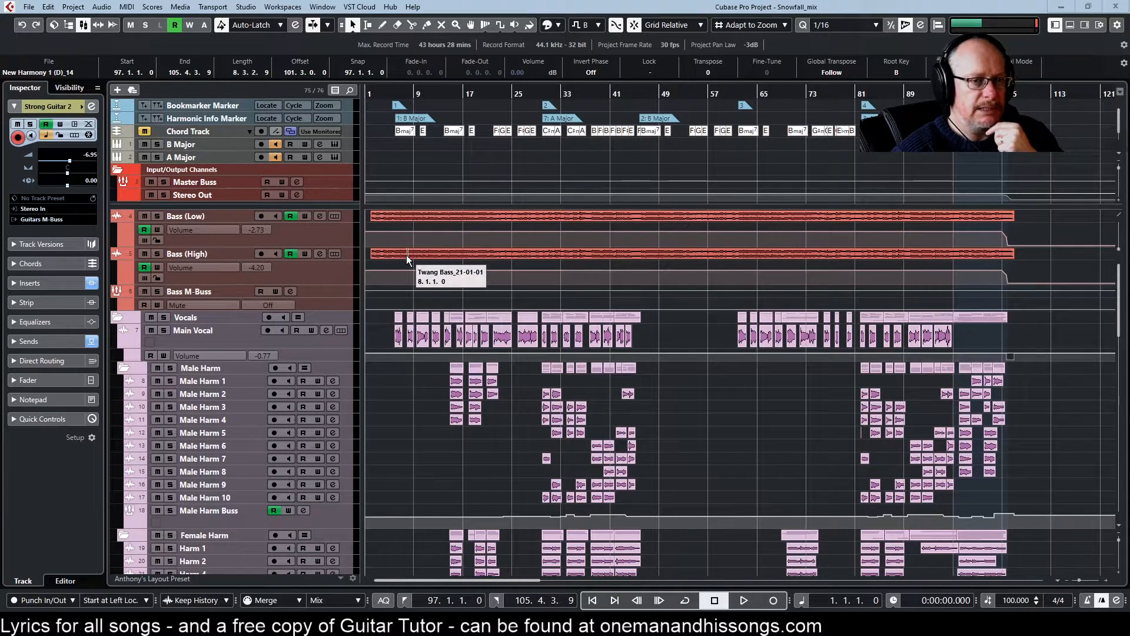
# - Play the song with the Bass (Low) track soloed, select Bass (High) during playback, and stop playback
pyautogui.click(221, 215)
pyautogui.click(158, 216)
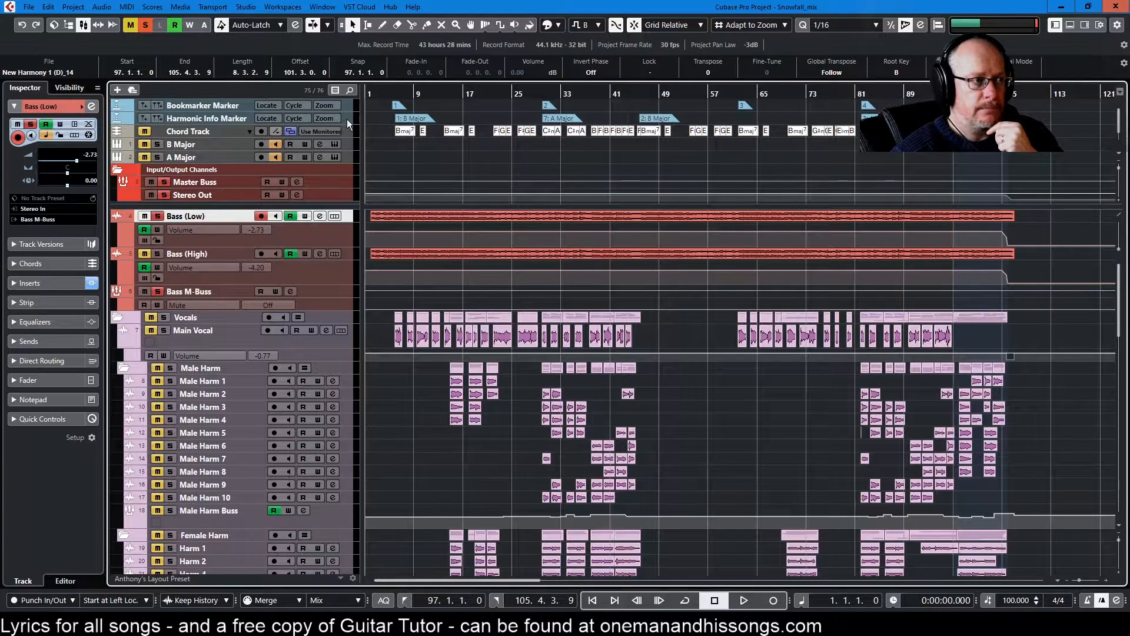
pyautogui.press('space')
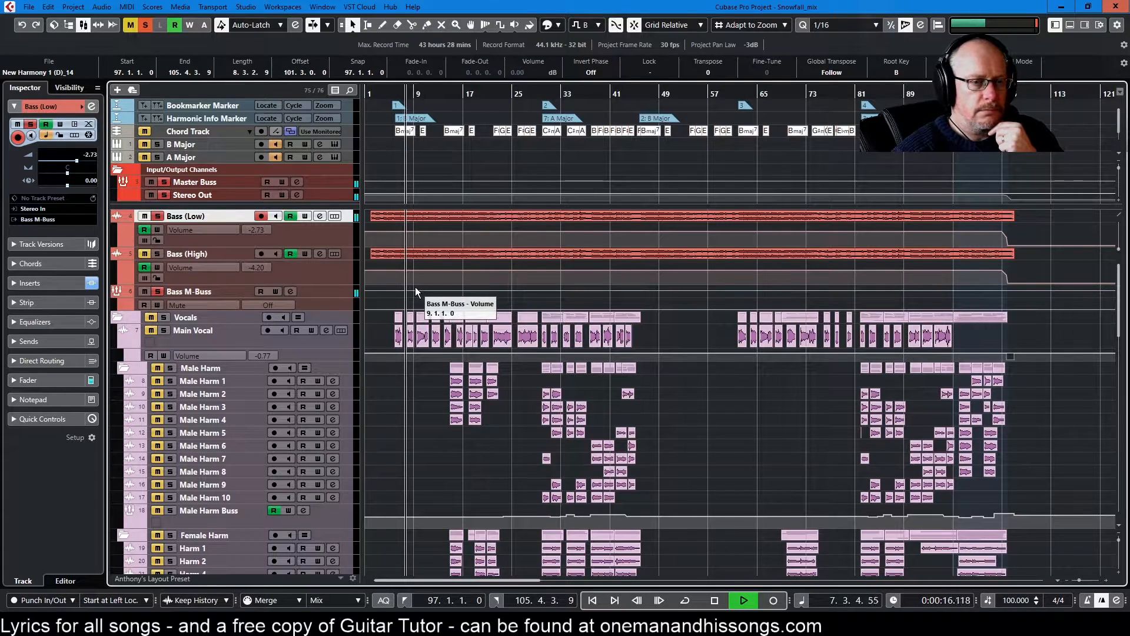
pyautogui.click(217, 252)
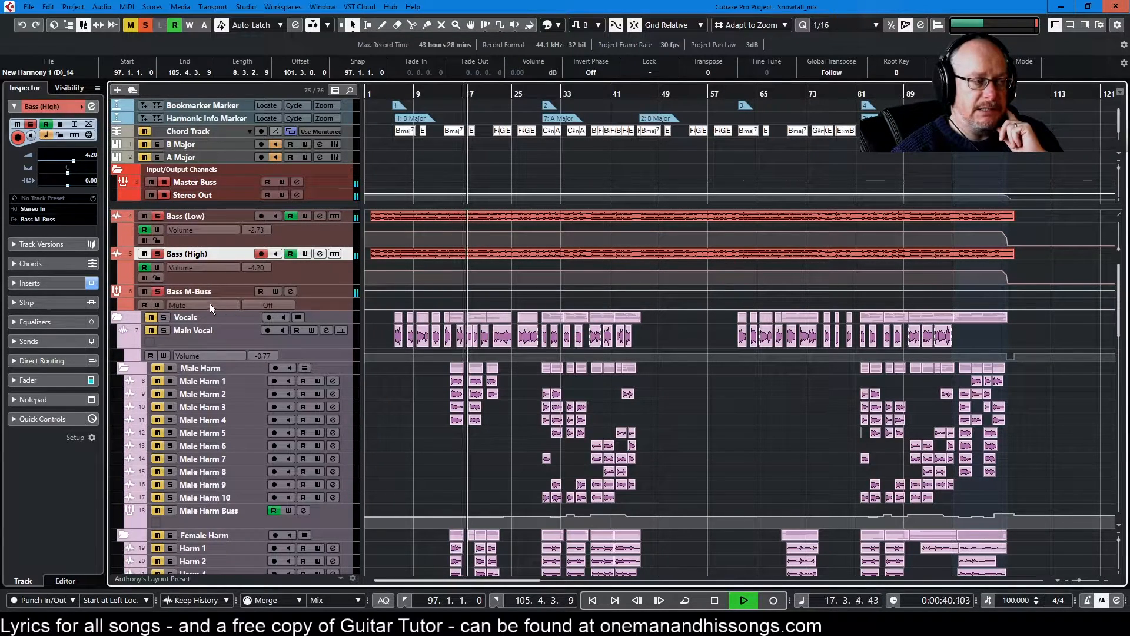
pyautogui.click(712, 601)
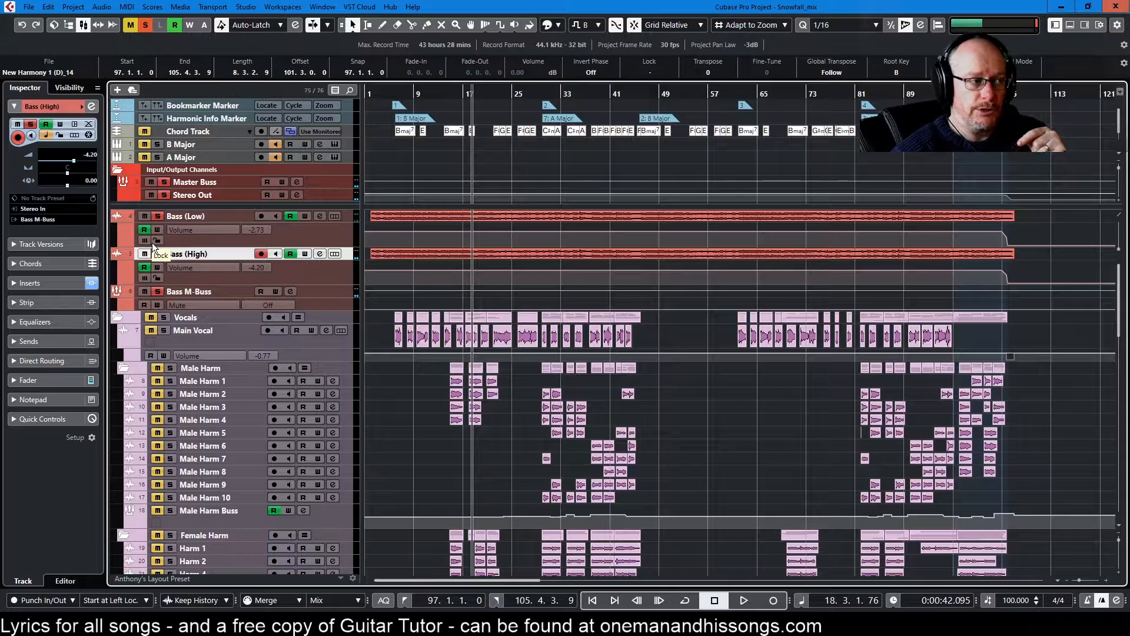
# - Clear the bass solo through the Bass M-Buss, solo Bass (Low) once more, and clear it again
pyautogui.click(157, 291)
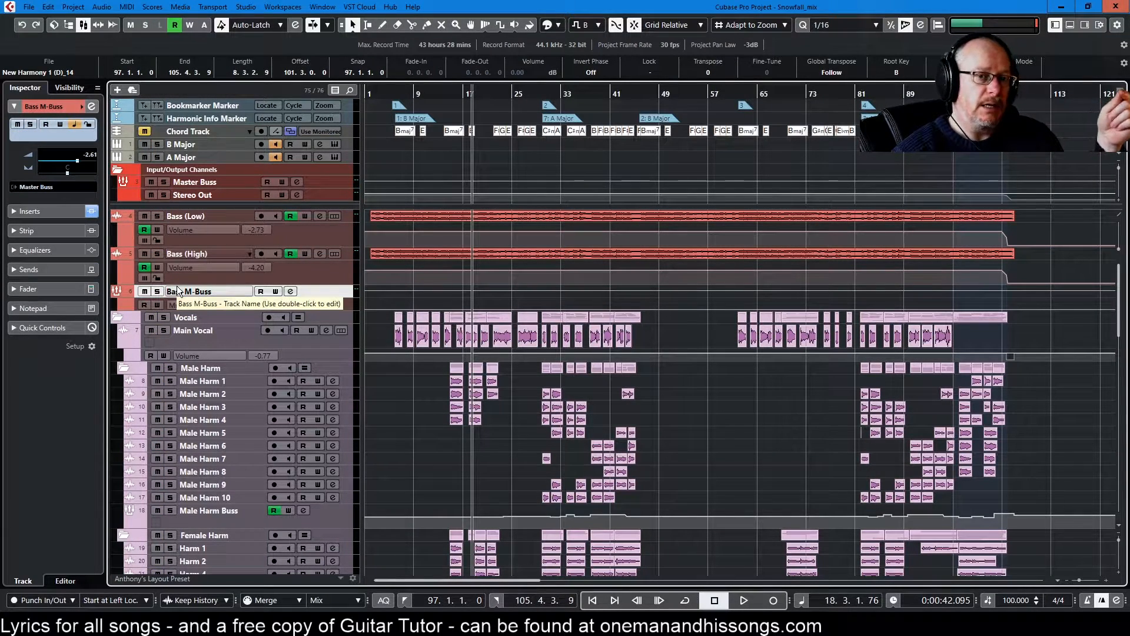
pyautogui.click(157, 217)
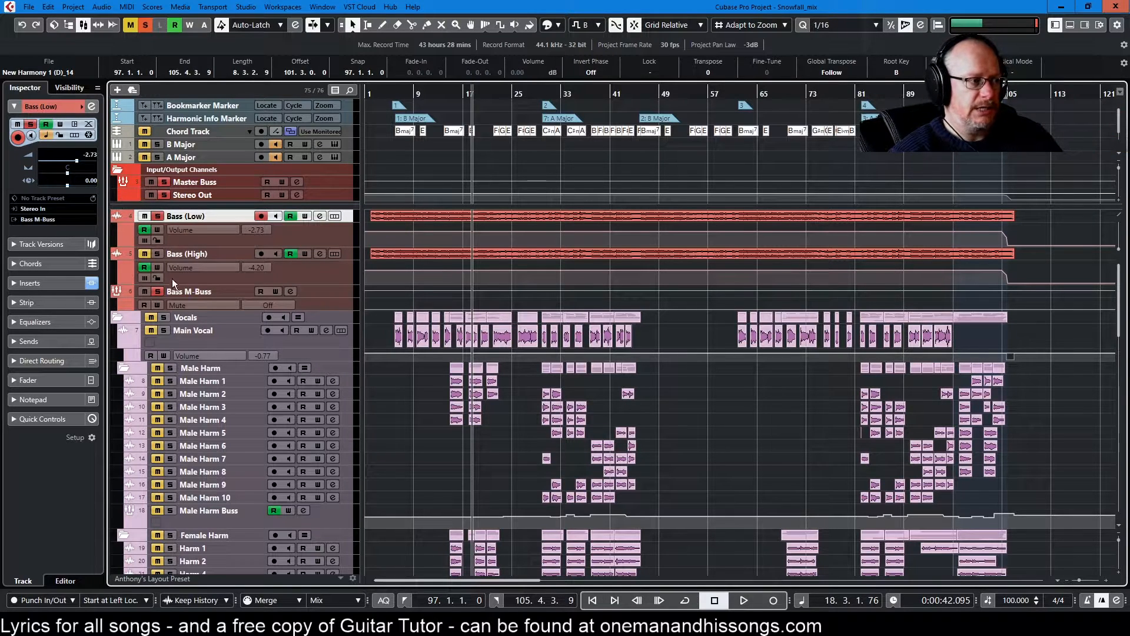
pyautogui.click(158, 292)
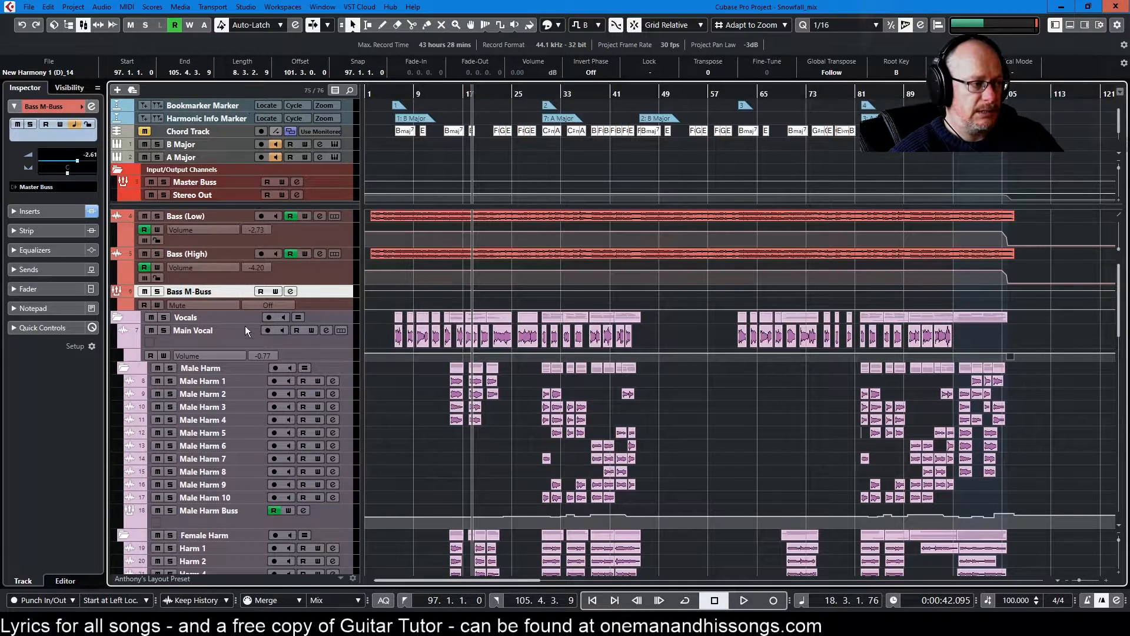
# - View the Main Vocal channel settings and its list of output destinations, and close the window
pyautogui.scroll(-2, 247, 319)
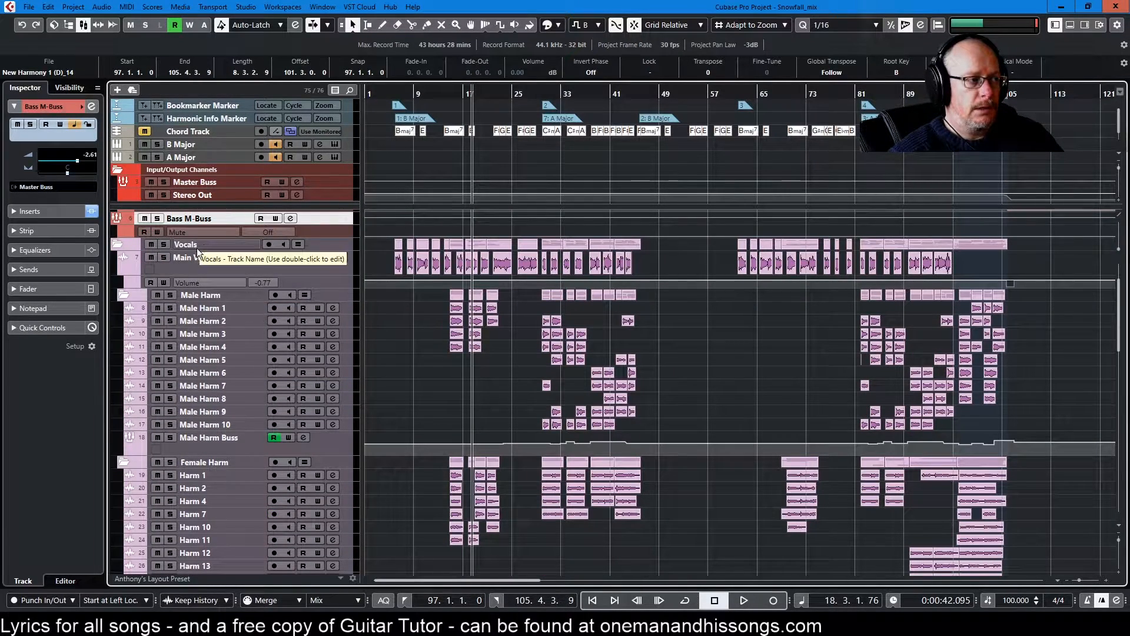
pyautogui.click(191, 267)
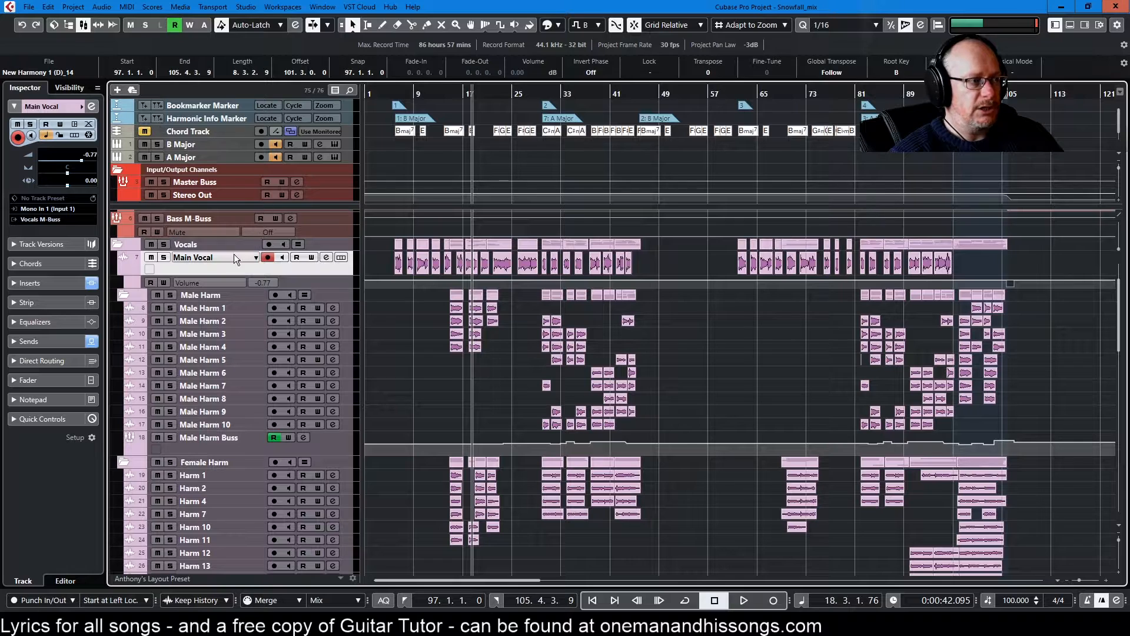
pyautogui.click(326, 258)
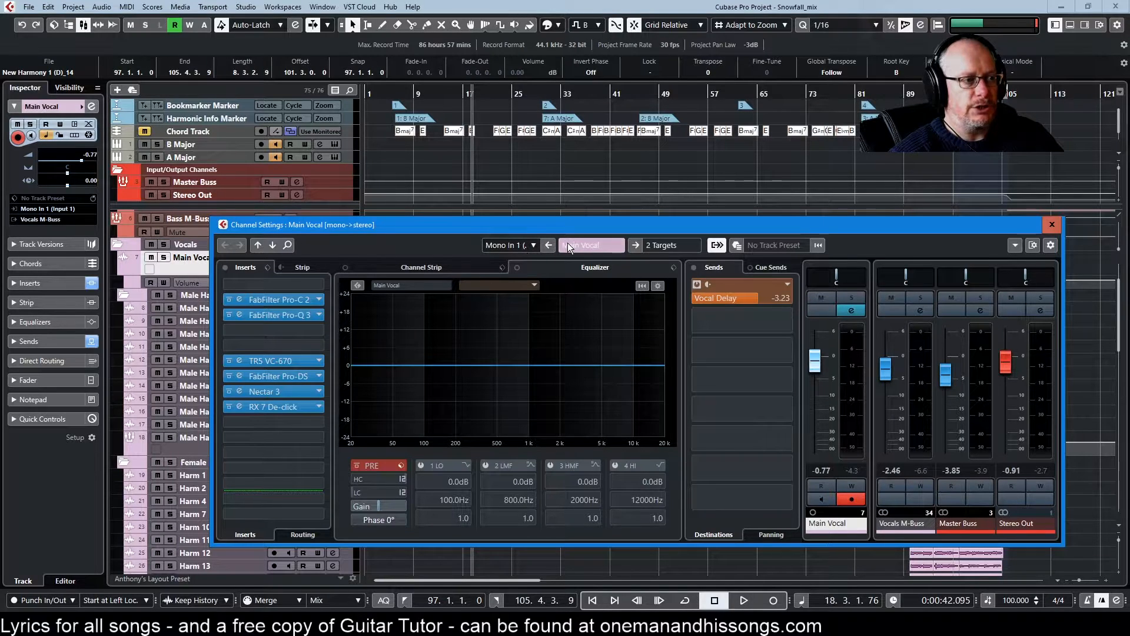
pyautogui.click(671, 246)
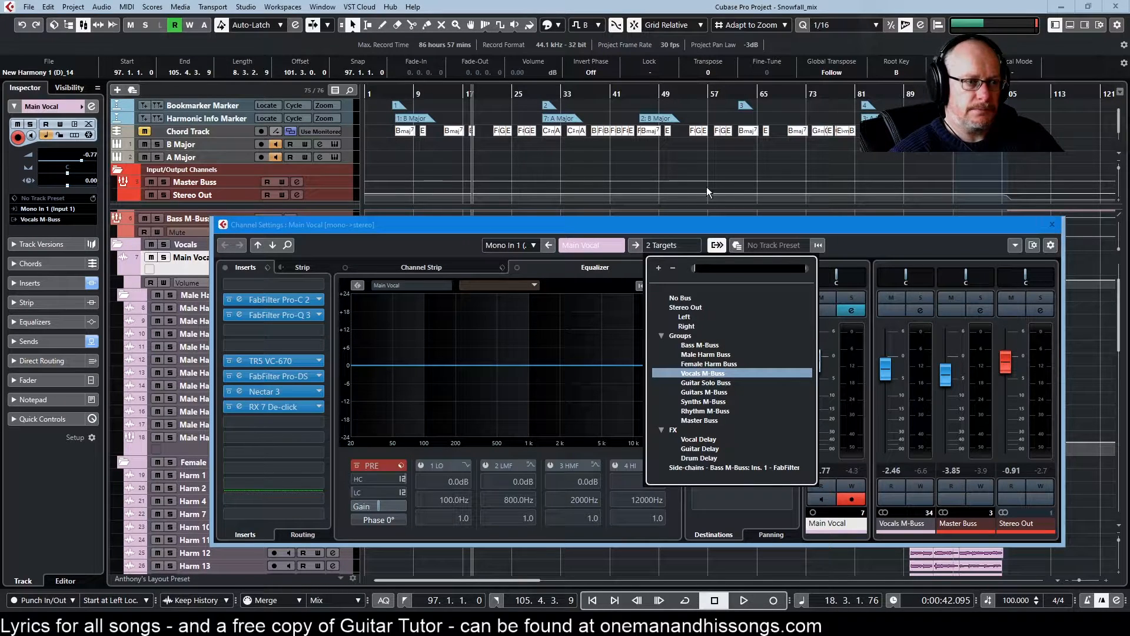
pyautogui.click(694, 218)
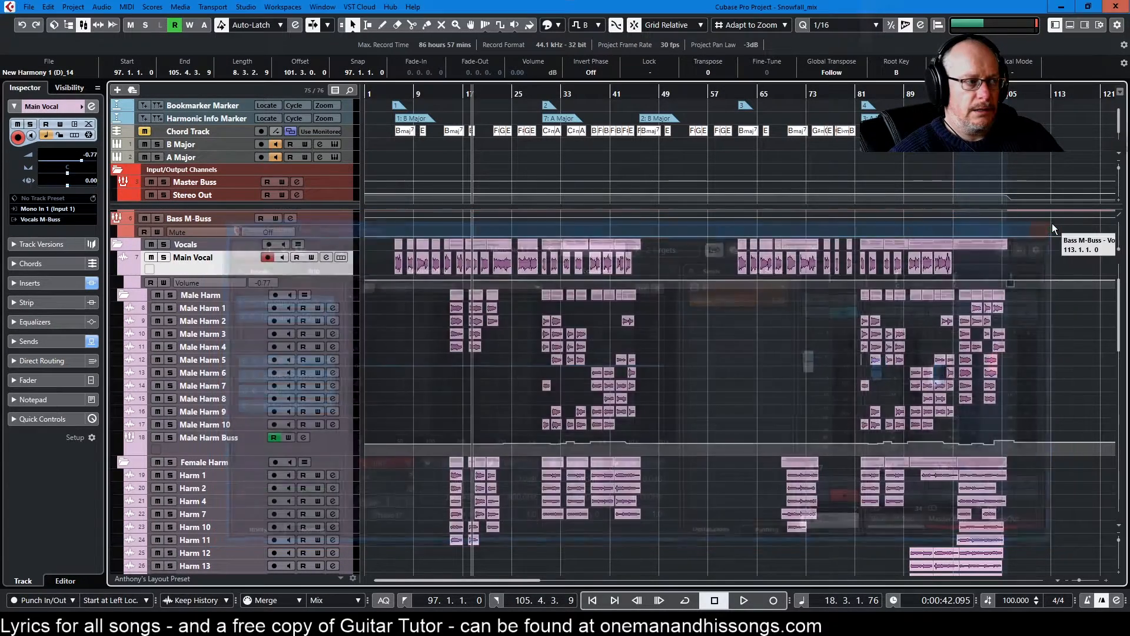
pyautogui.click(1051, 224)
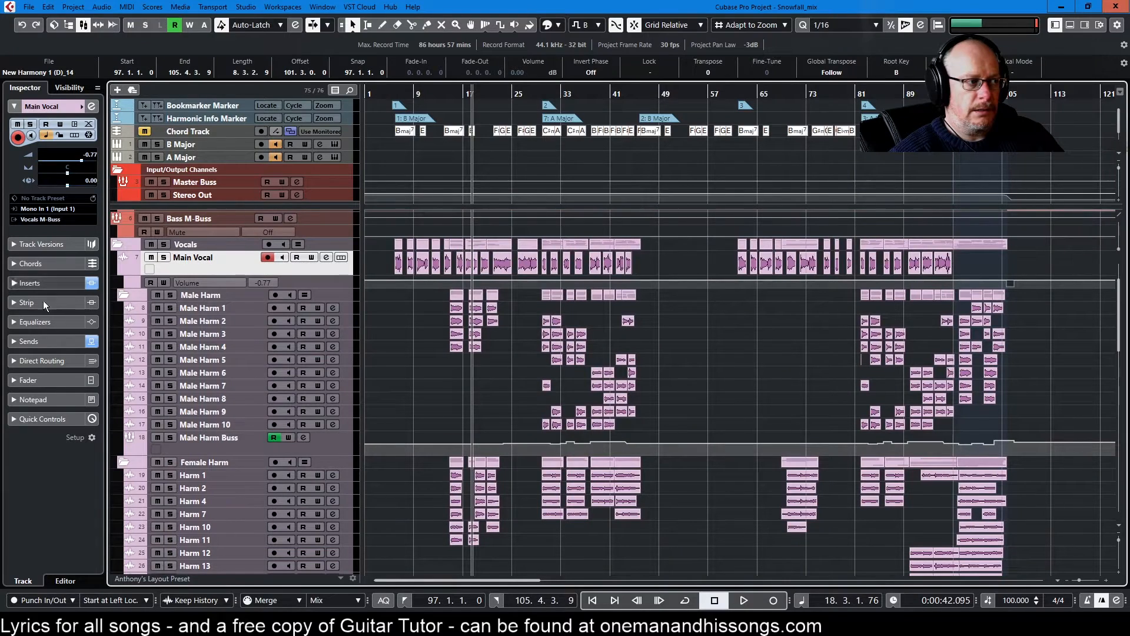
# - Look at the Male Harm 1 and Male Harm Buss tracks, and check Male Harm 1's output routing choices in the MixConsole
pyautogui.click(197, 308)
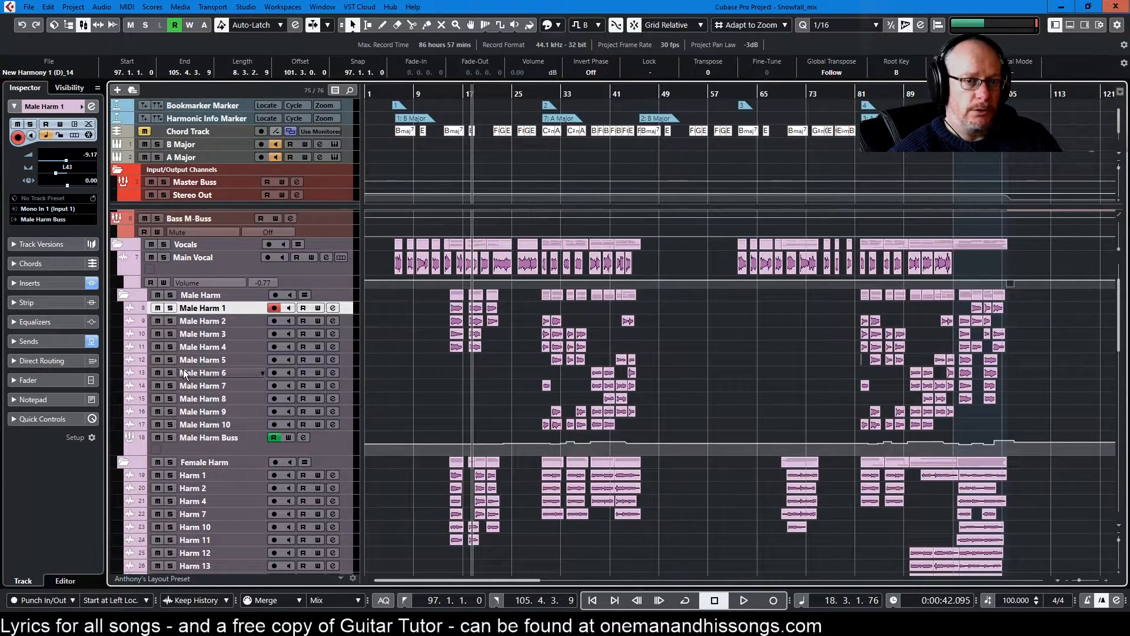
pyautogui.click(199, 437)
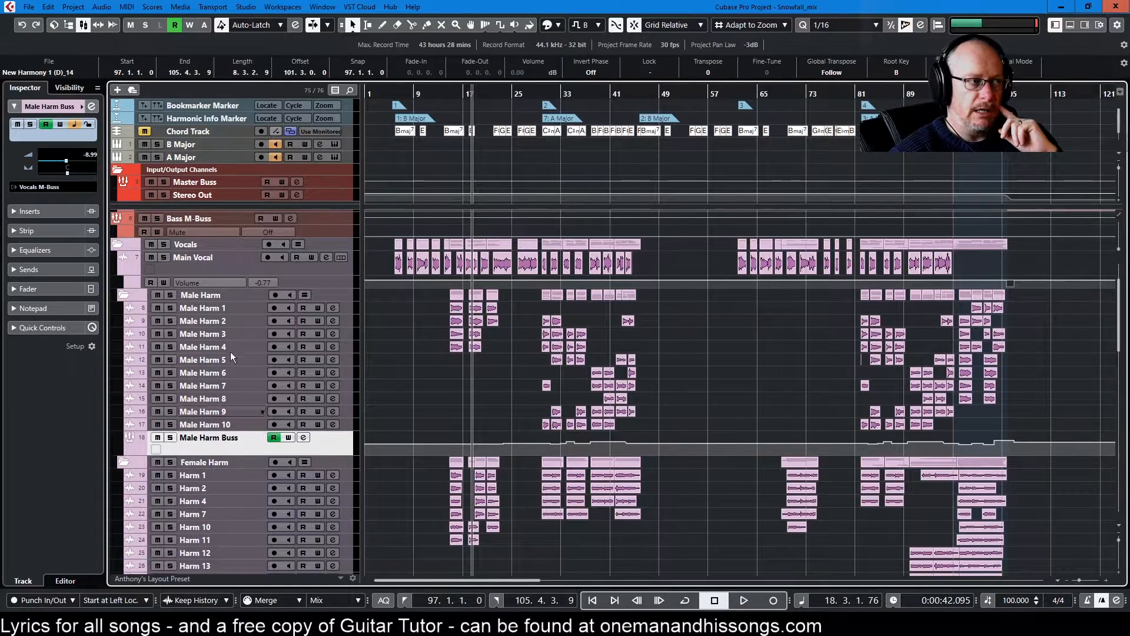
pyautogui.click(84, 25)
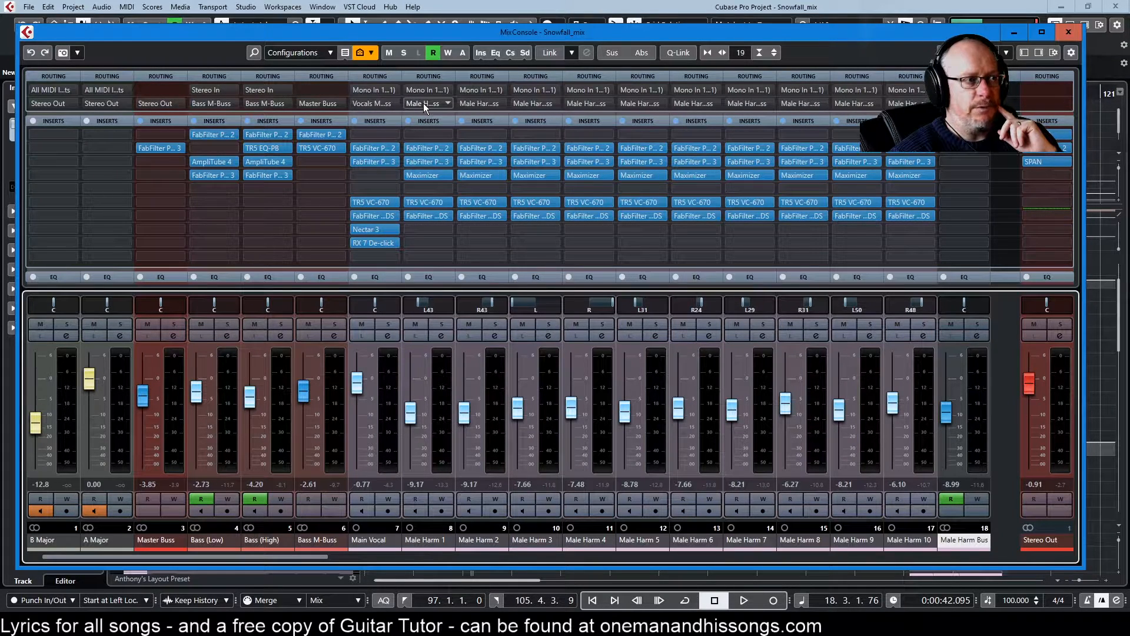
pyautogui.click(445, 105)
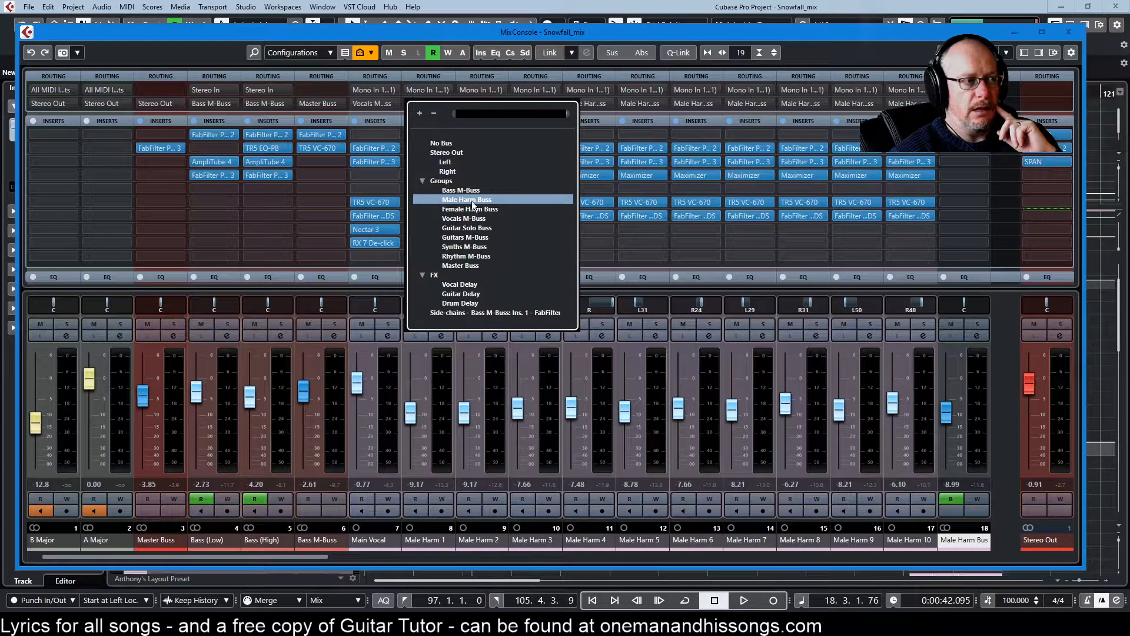
pyautogui.click(592, 34)
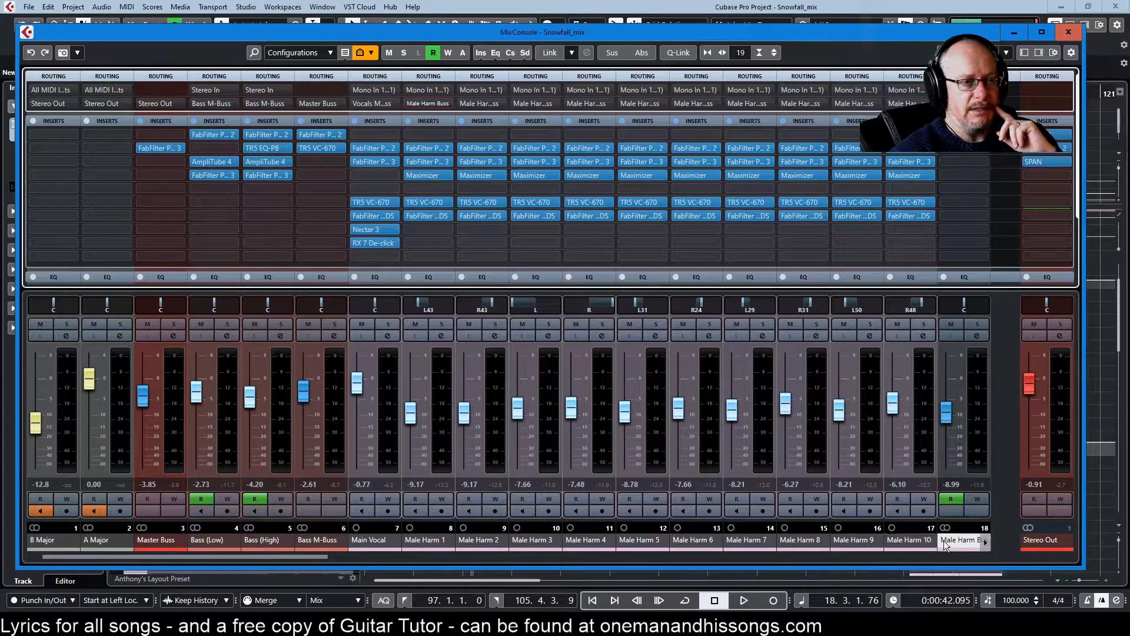
# - Route the Male Harm Buss output to Vocals M-Buss and put the MixConsole away
pyautogui.click(965, 103)
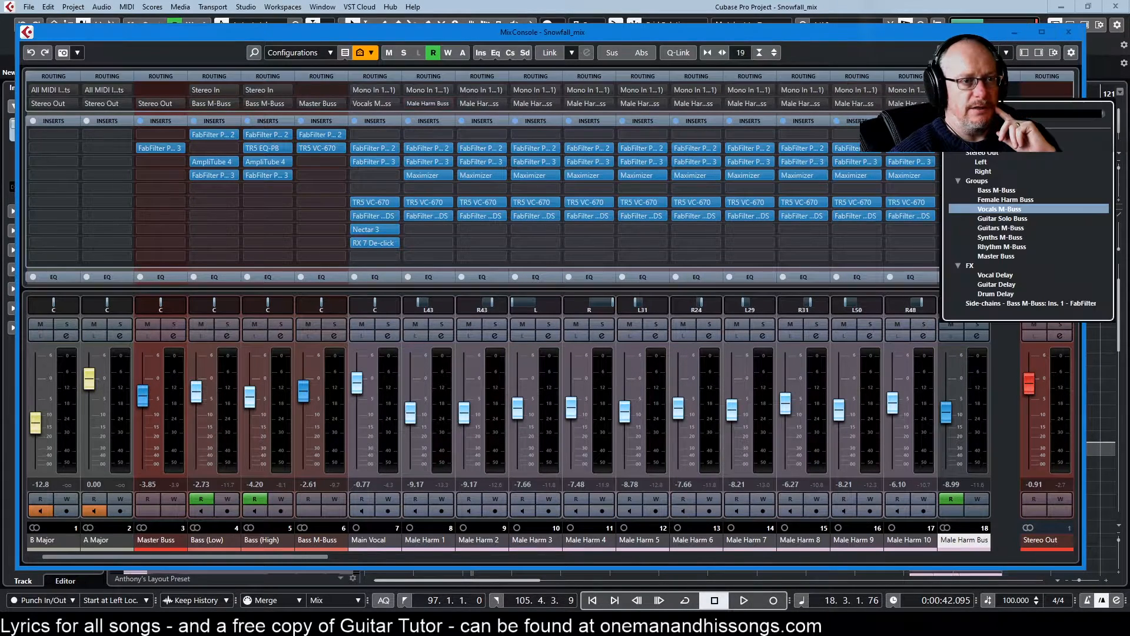
pyautogui.click(995, 210)
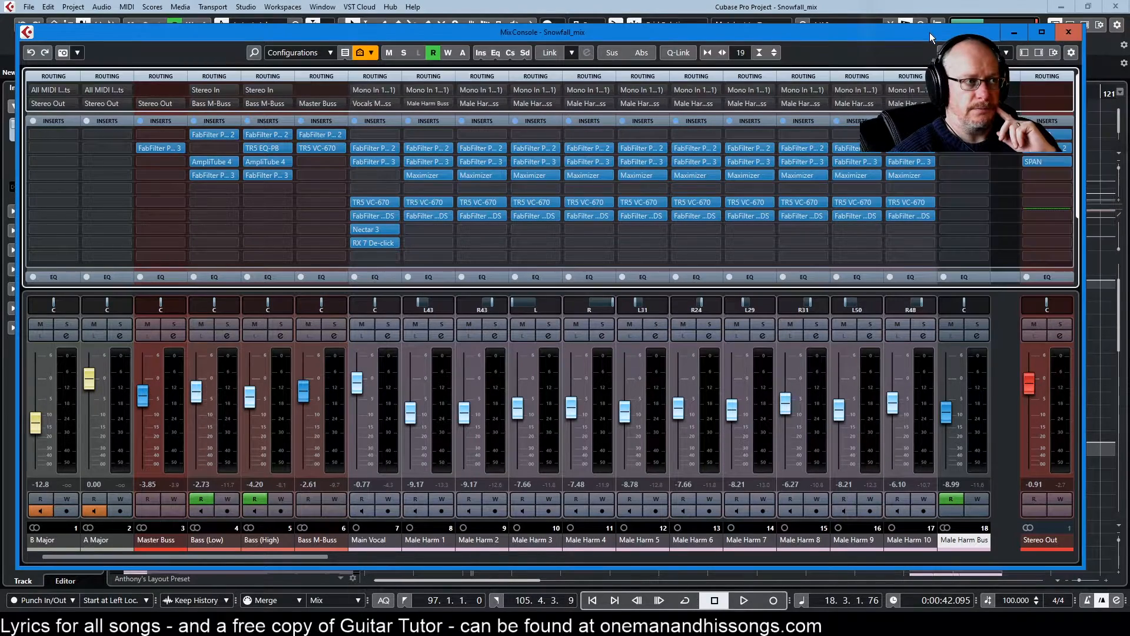
pyautogui.click(1019, 33)
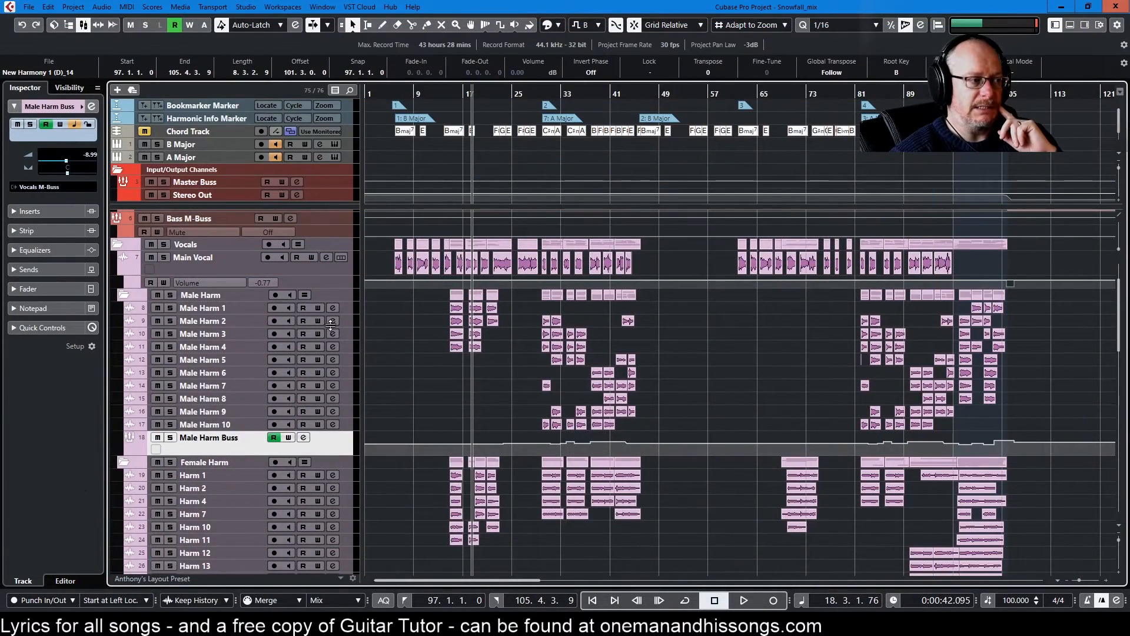
# - Review the female harmony tracks and inspect the Female Harm Buss channel settings from the MixConsole
pyautogui.scroll(-2, 226, 310)
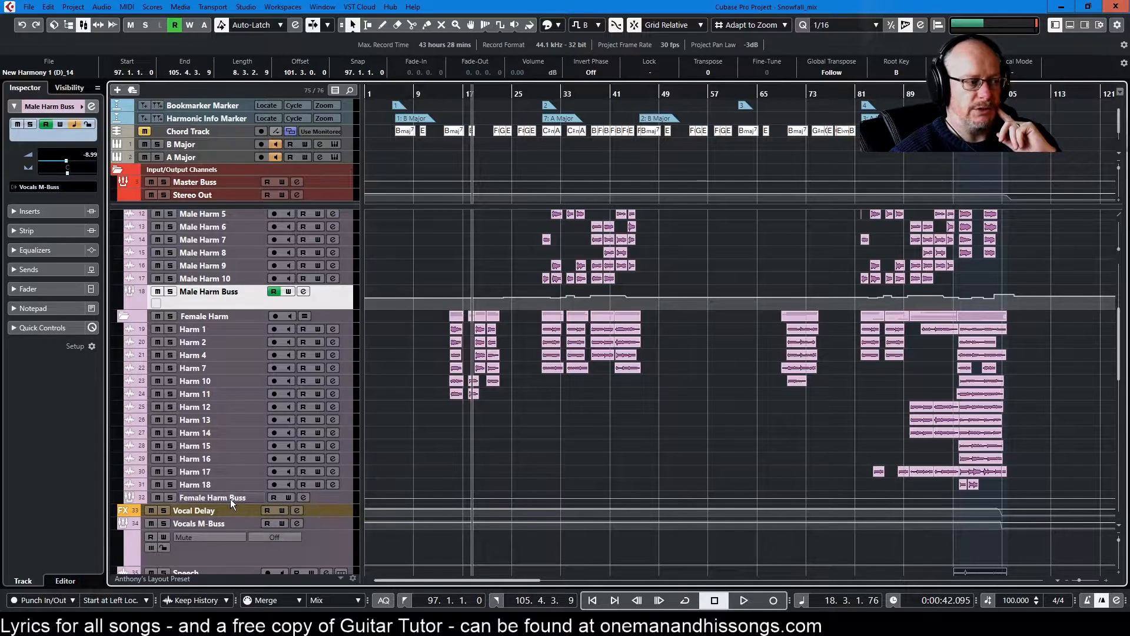
pyautogui.scroll(-3, 201, 512)
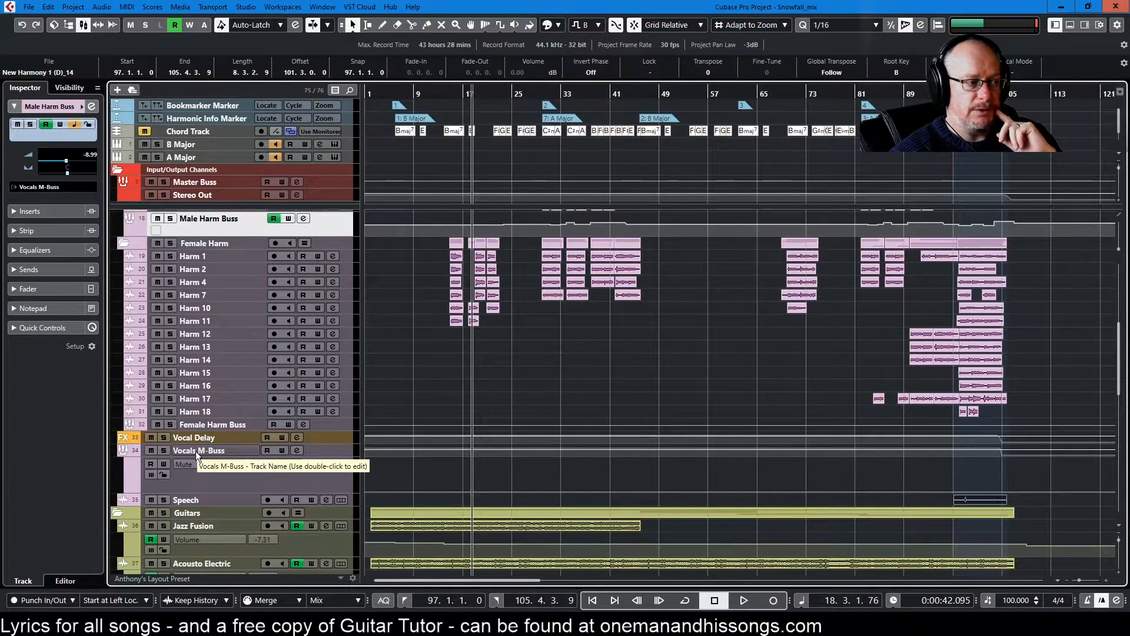
pyautogui.scroll(3, 196, 451)
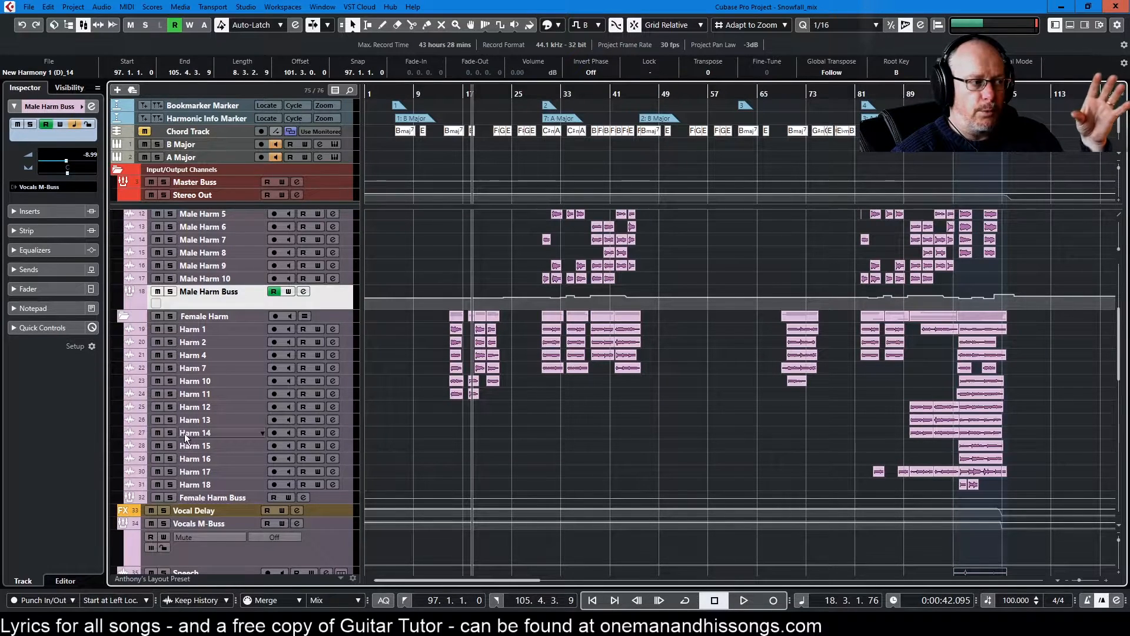
pyautogui.click(86, 26)
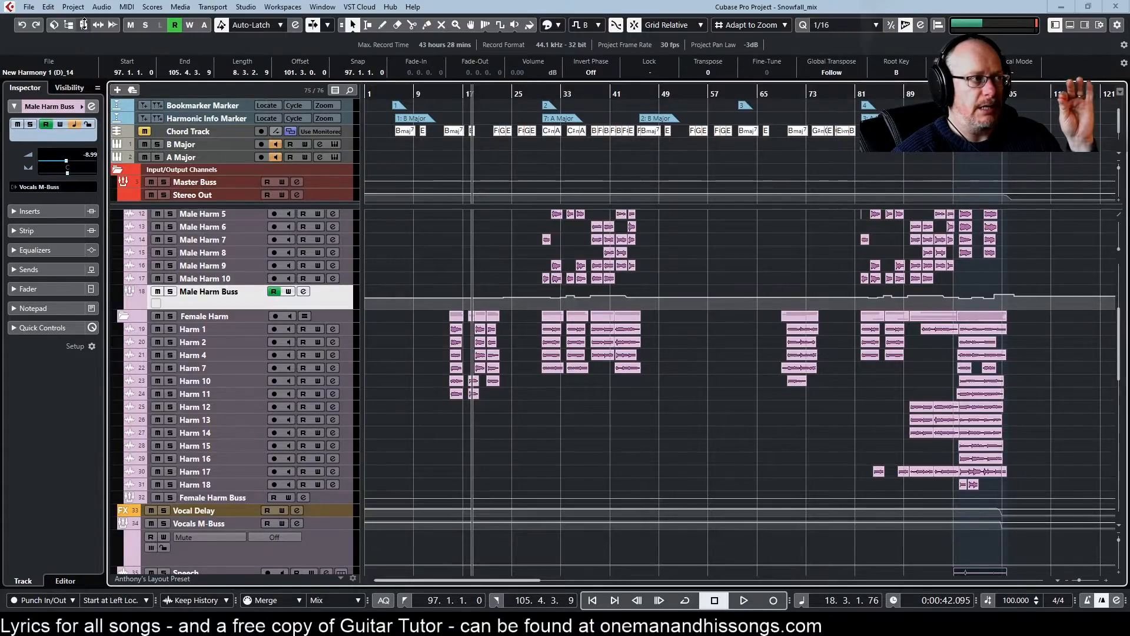
pyautogui.moveTo(302, 553); pyautogui.dragTo(625, 569)
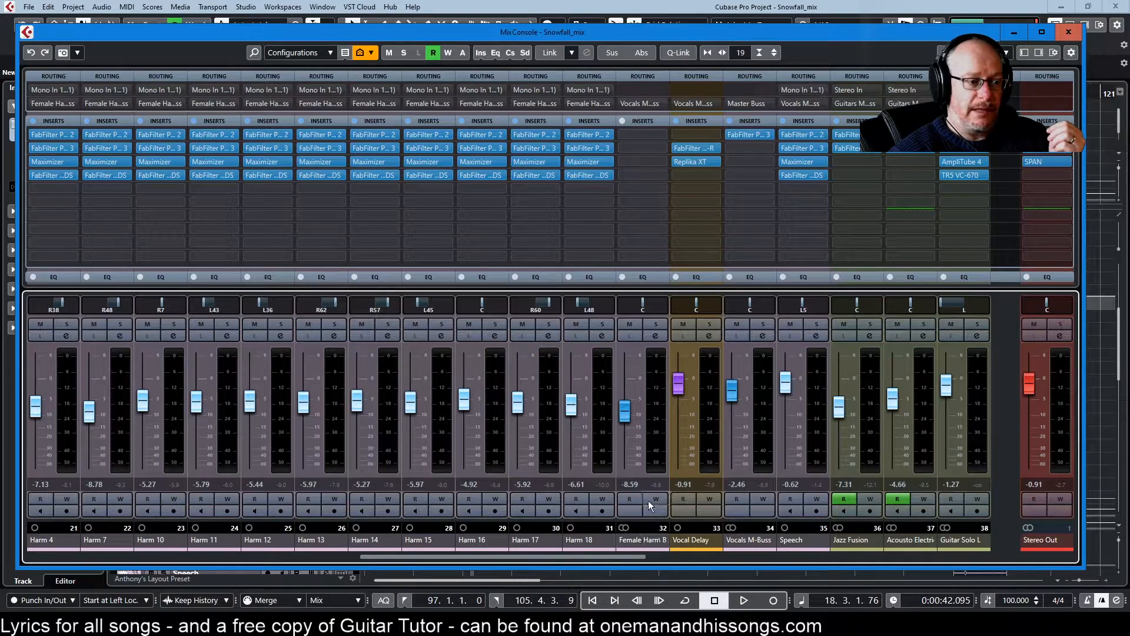
pyautogui.click(655, 335)
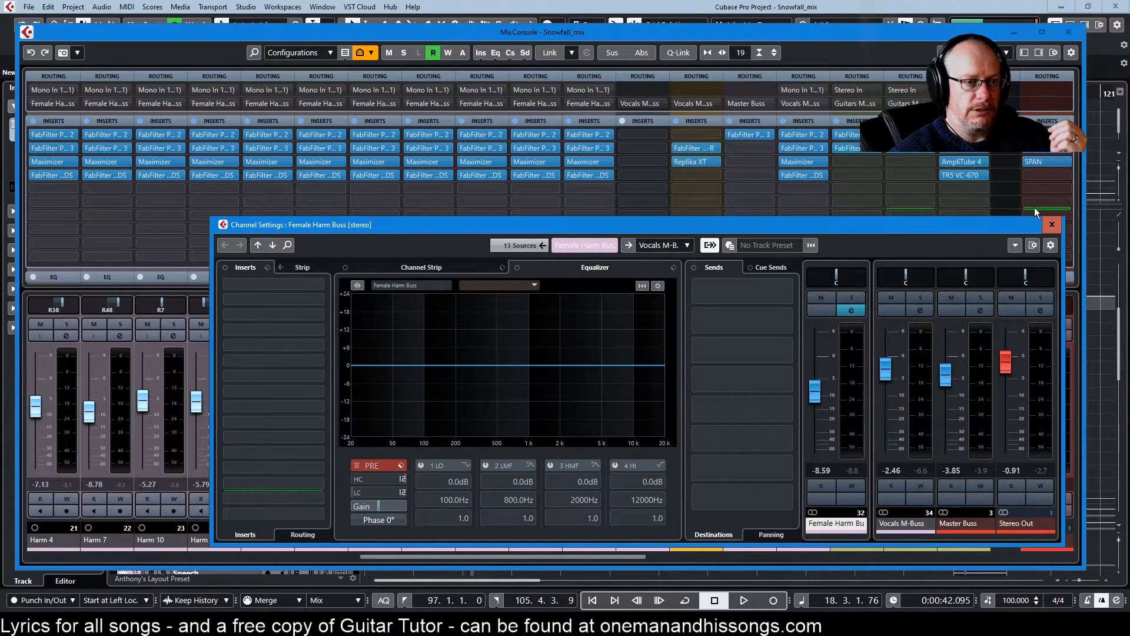
pyautogui.click(1051, 225)
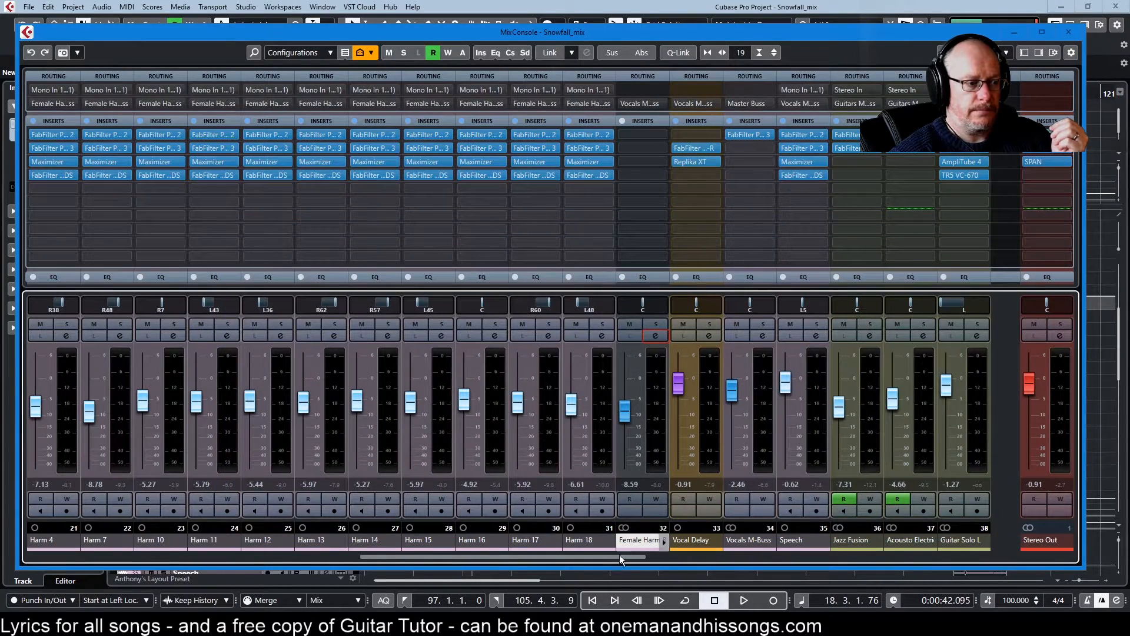
# - Return to the Main Vocal channel in the MixConsole, inspect its channel settings, and close both windows
pyautogui.moveTo(608, 557); pyautogui.dragTo(408, 563)
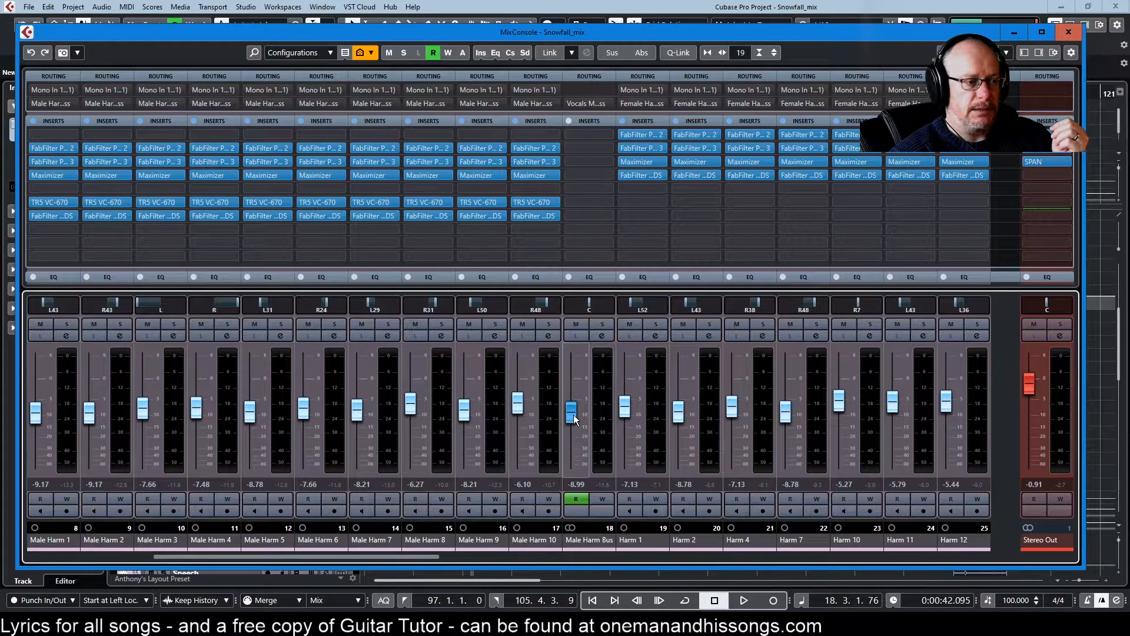
pyautogui.moveTo(406, 557); pyautogui.dragTo(320, 552)
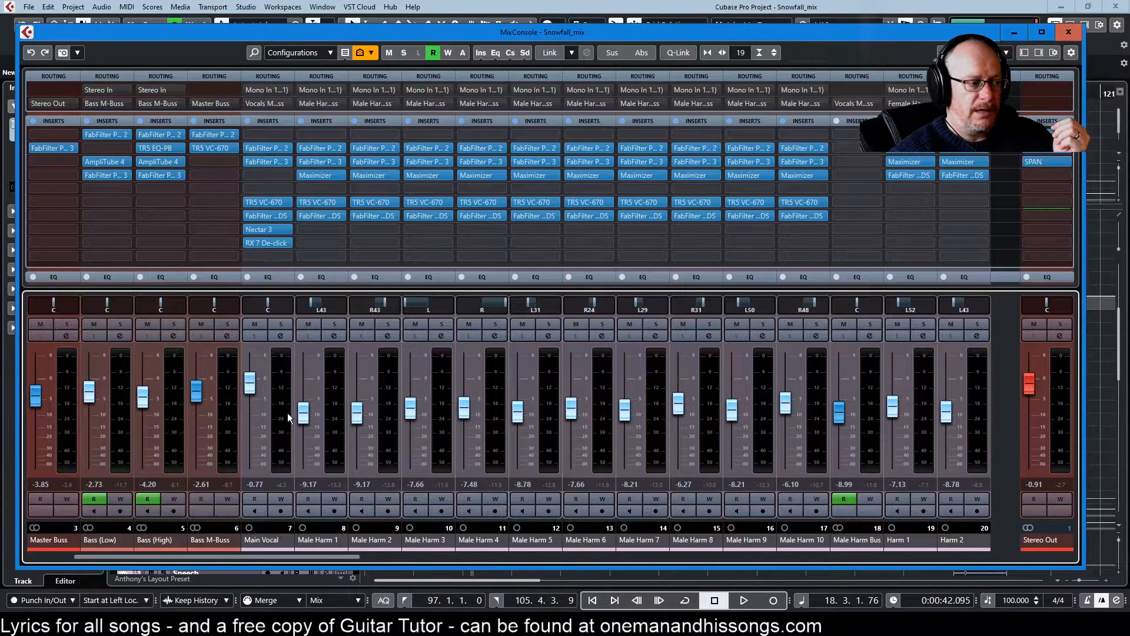
pyautogui.click(281, 335)
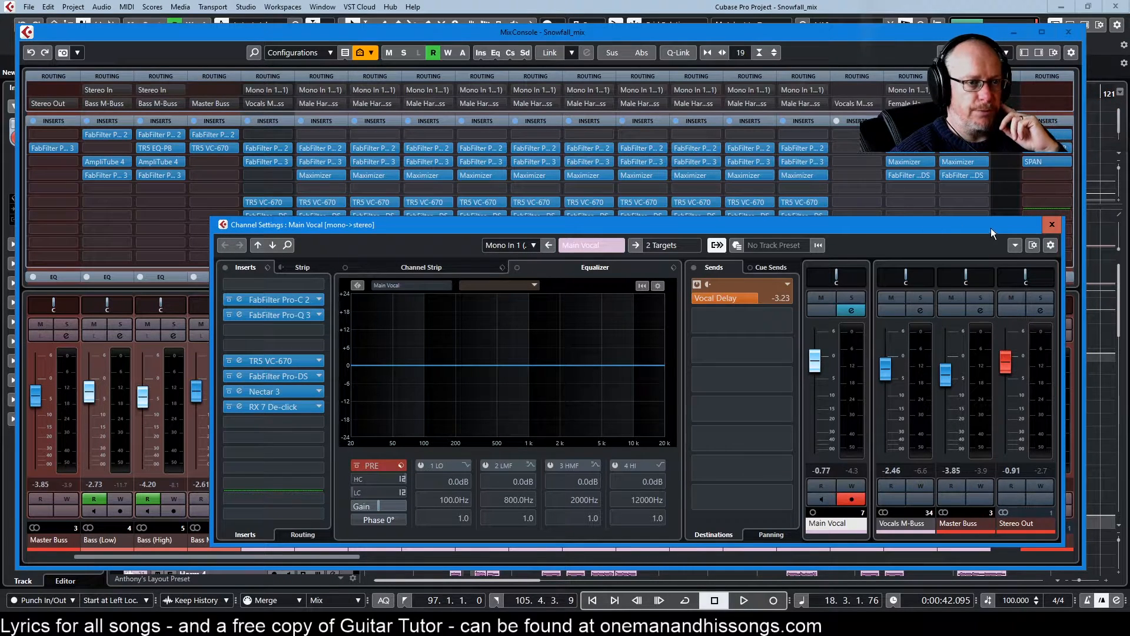
pyautogui.click(1052, 224)
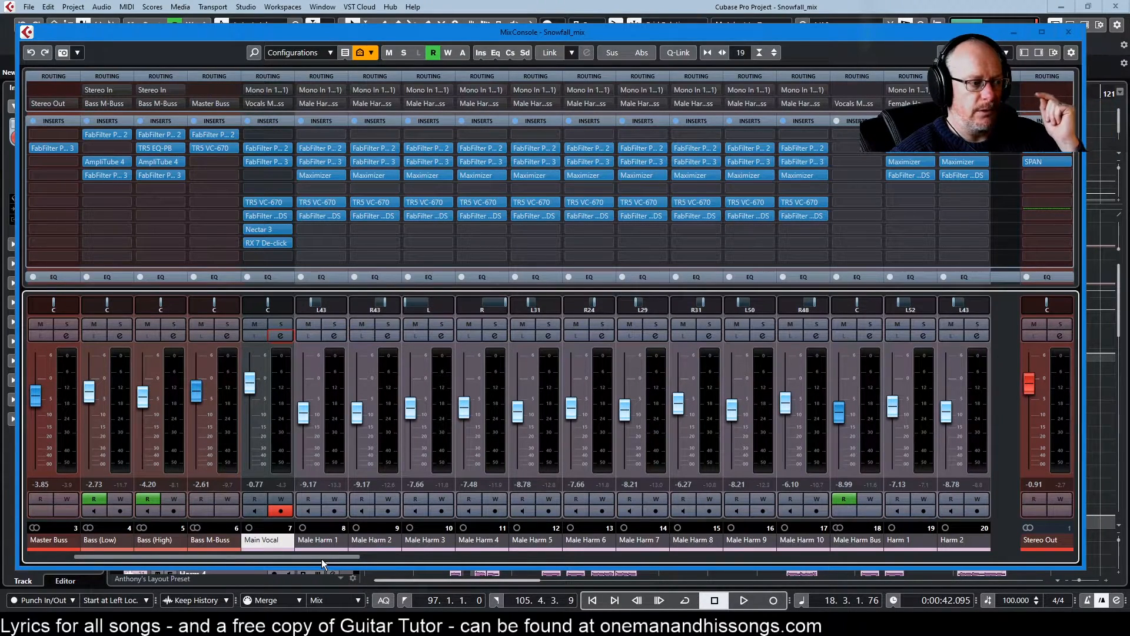
pyautogui.click(1068, 32)
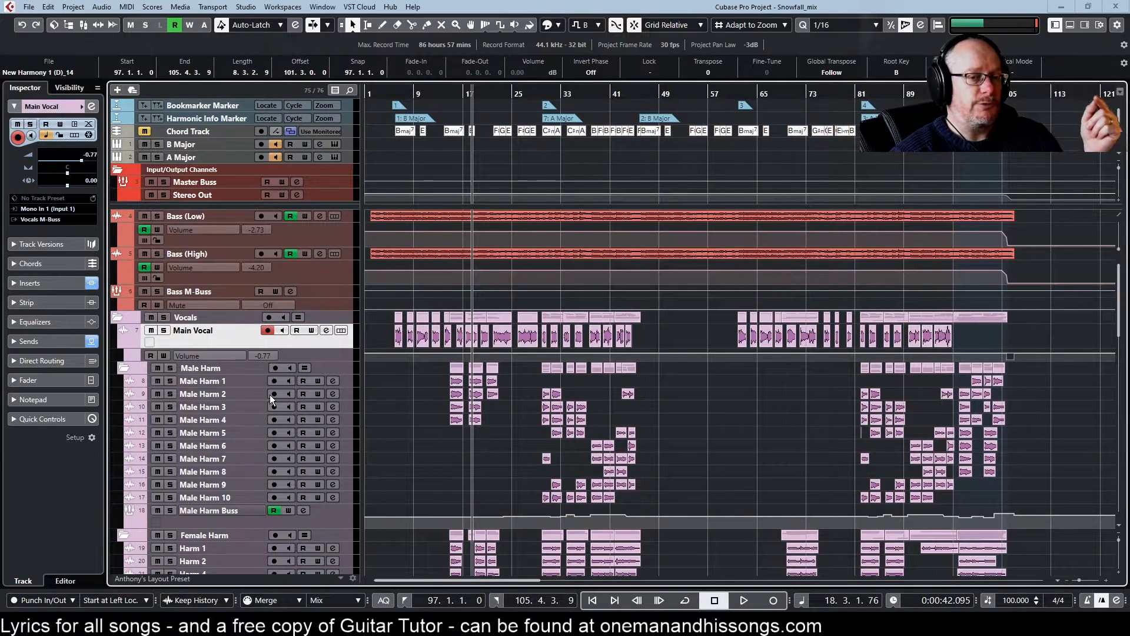
pyautogui.scroll(-2, 269, 394)
pyautogui.scroll(-10, 267, 397)
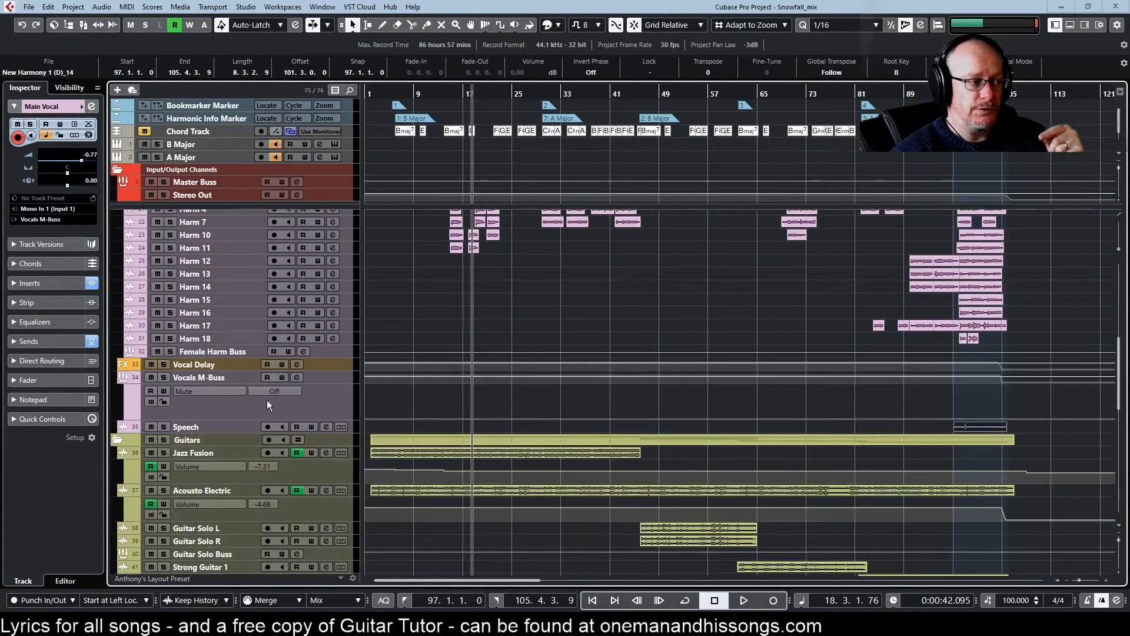
pyautogui.scroll(4, 260, 402)
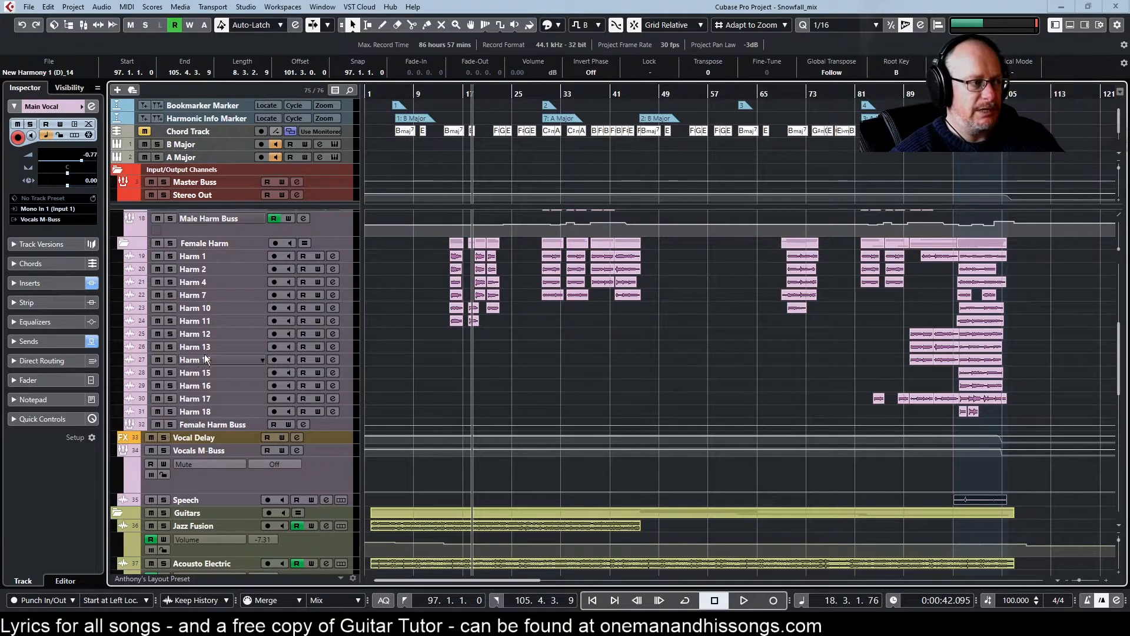
# - Select the Harm 10 to Harm 16 tracks and bring their channels into view in the lower-zone MixConsole
pyautogui.click(210, 320)
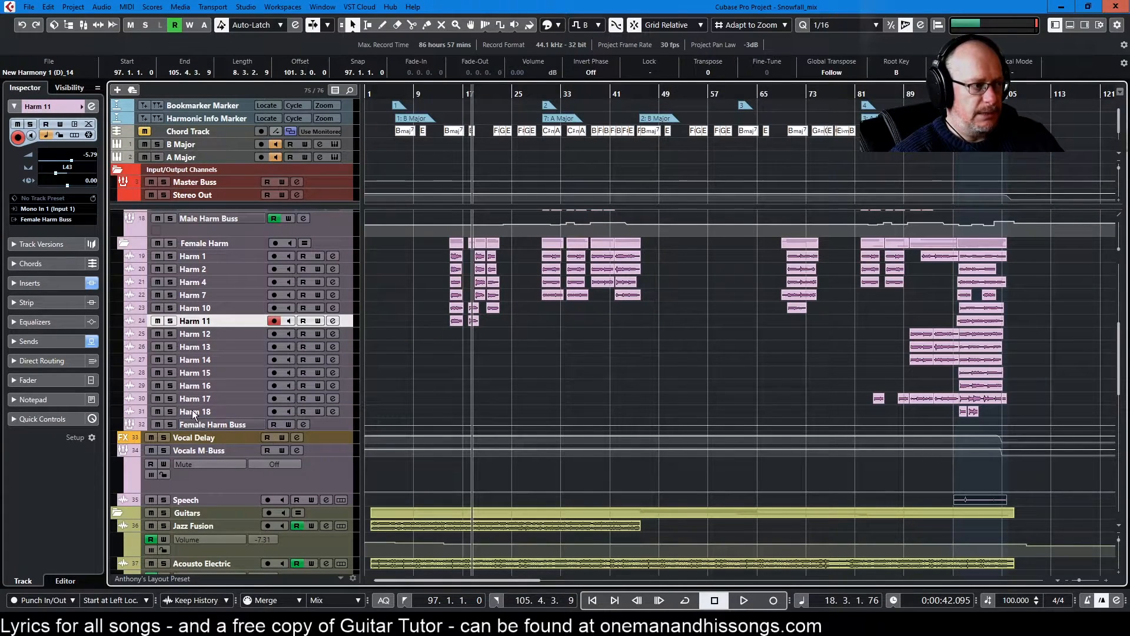
pyautogui.keyDown('shift'); pyautogui.click(194, 386); pyautogui.keyUp('shift')
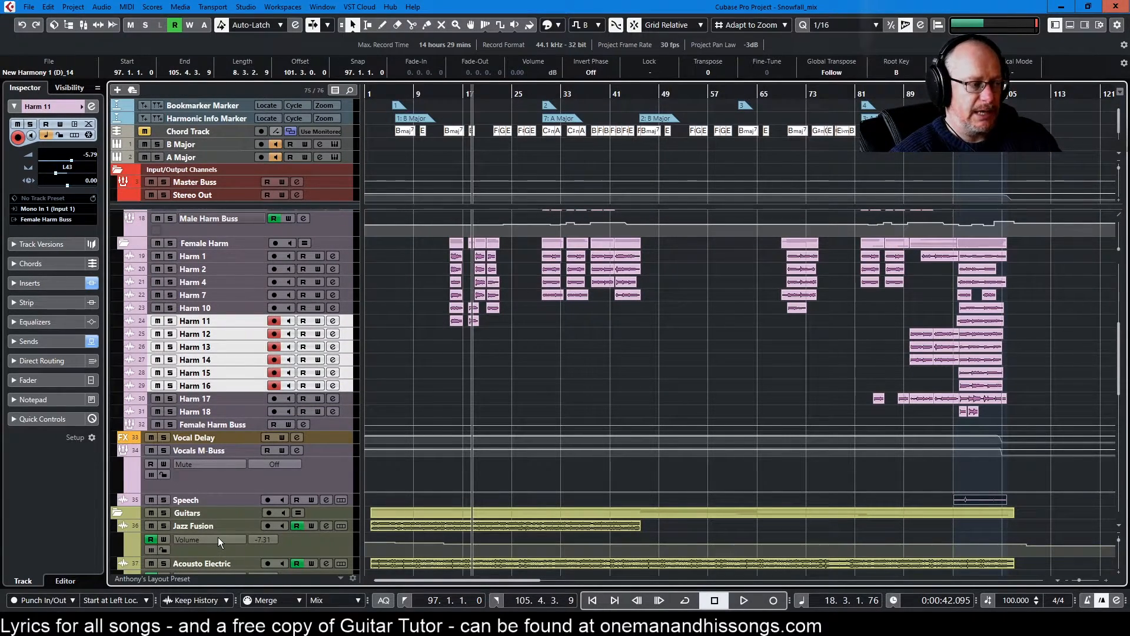
pyautogui.click(202, 307)
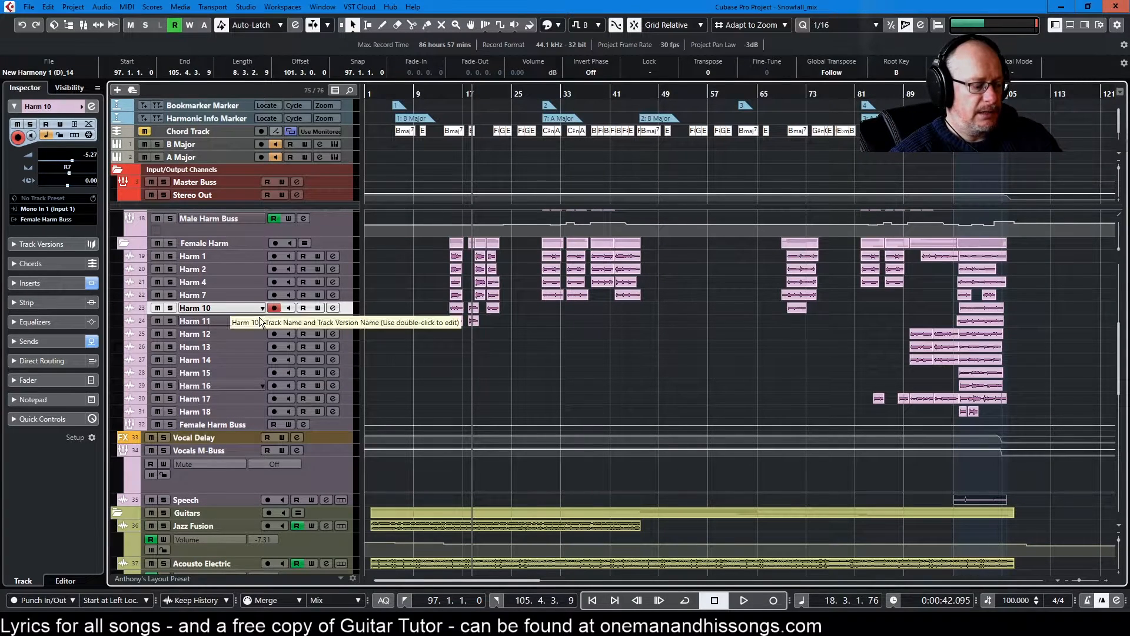
pyautogui.keyDown('shift'); pyautogui.click(204, 385); pyautogui.keyUp('shift')
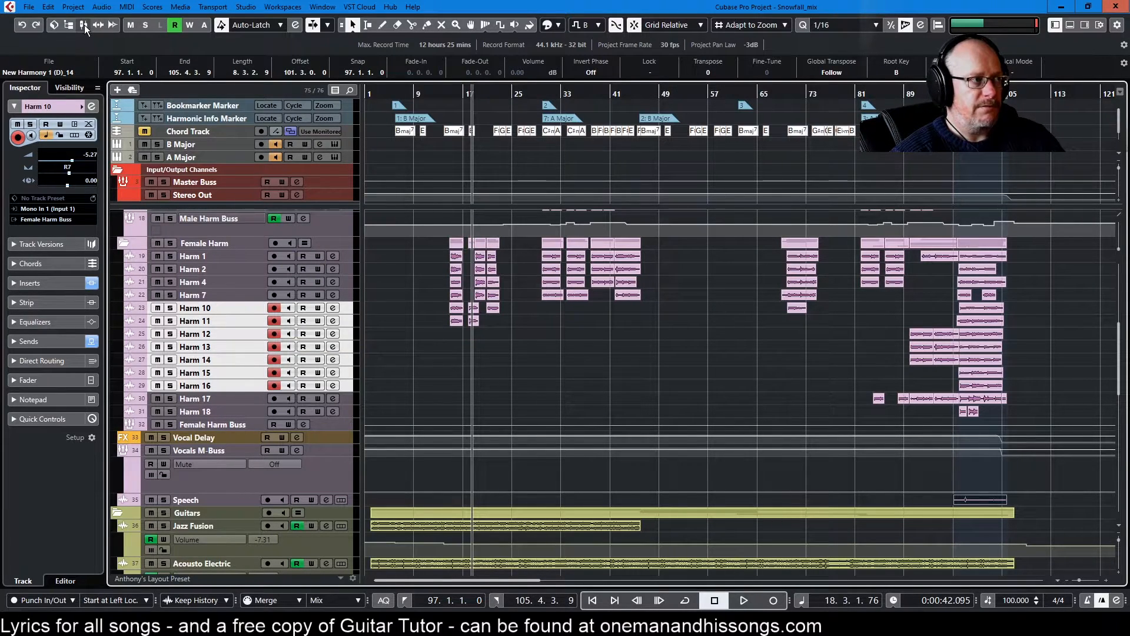
pyautogui.click(1070, 25)
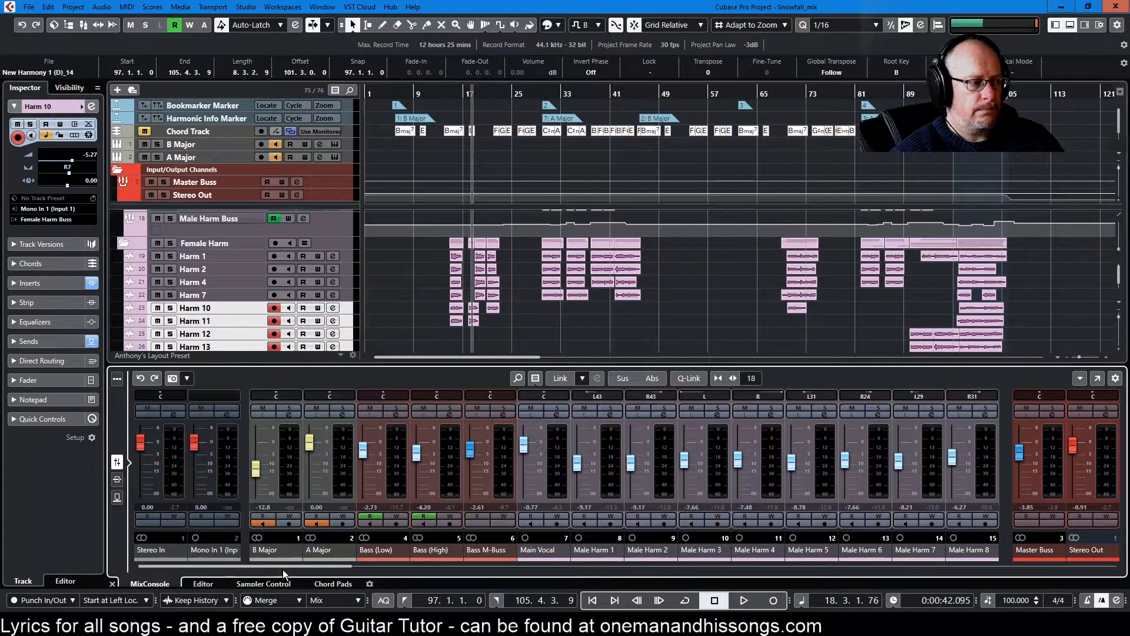
pyautogui.moveTo(283, 567); pyautogui.dragTo(556, 571)
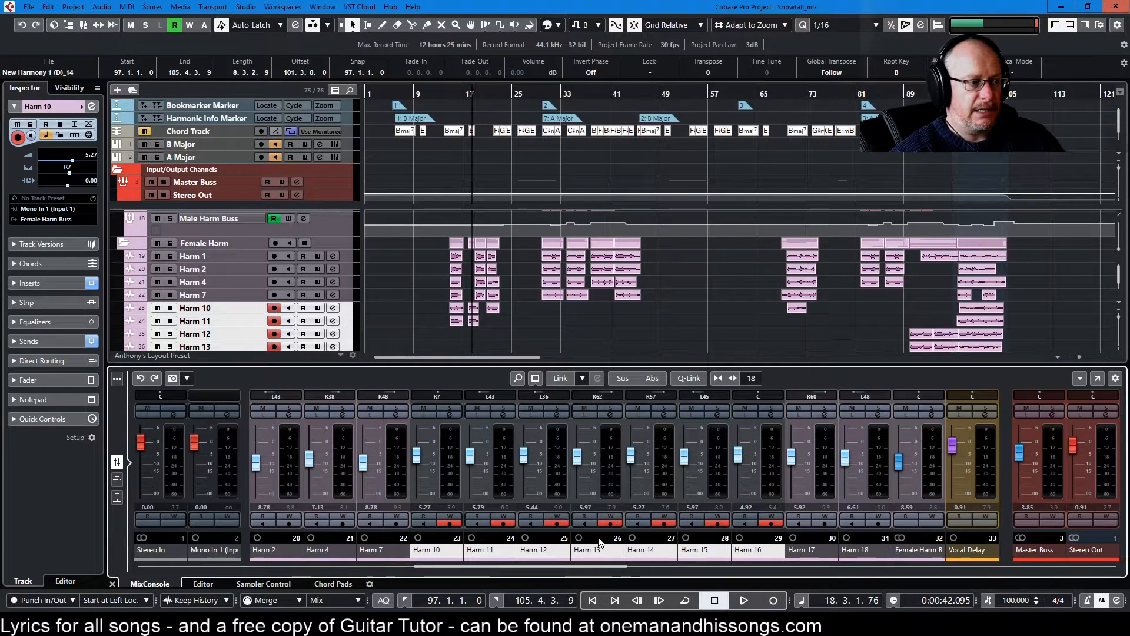
# - Add a Stereo group channel named Temp Group to the selected Harm channels, with its audio output set to Female Harm Buss
pyautogui.rightClick(547, 465)
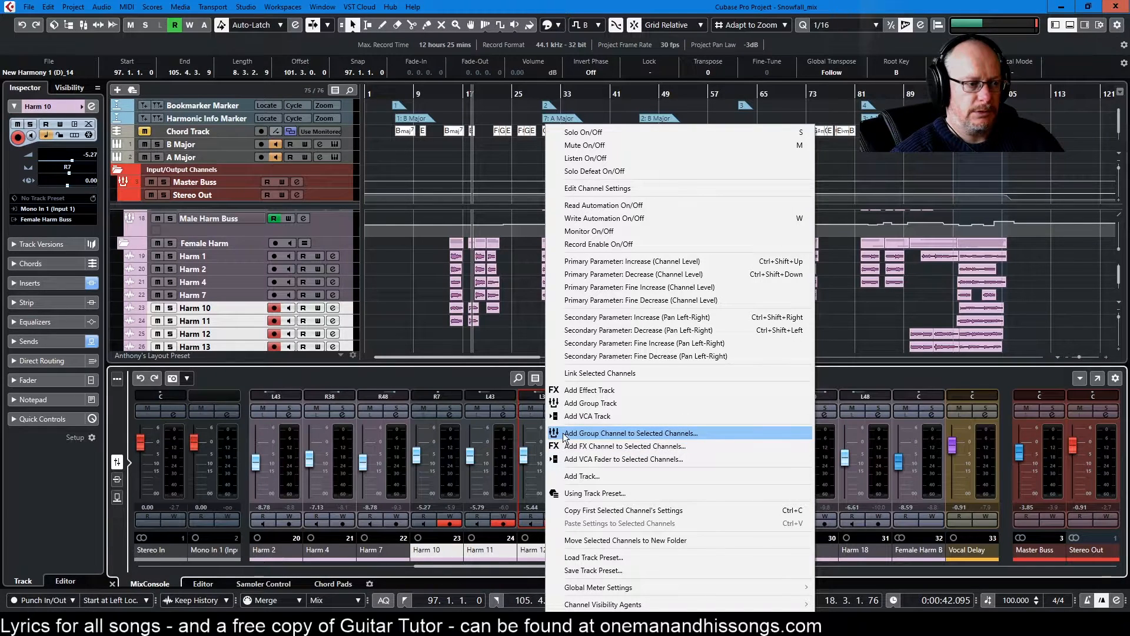
pyautogui.click(625, 435)
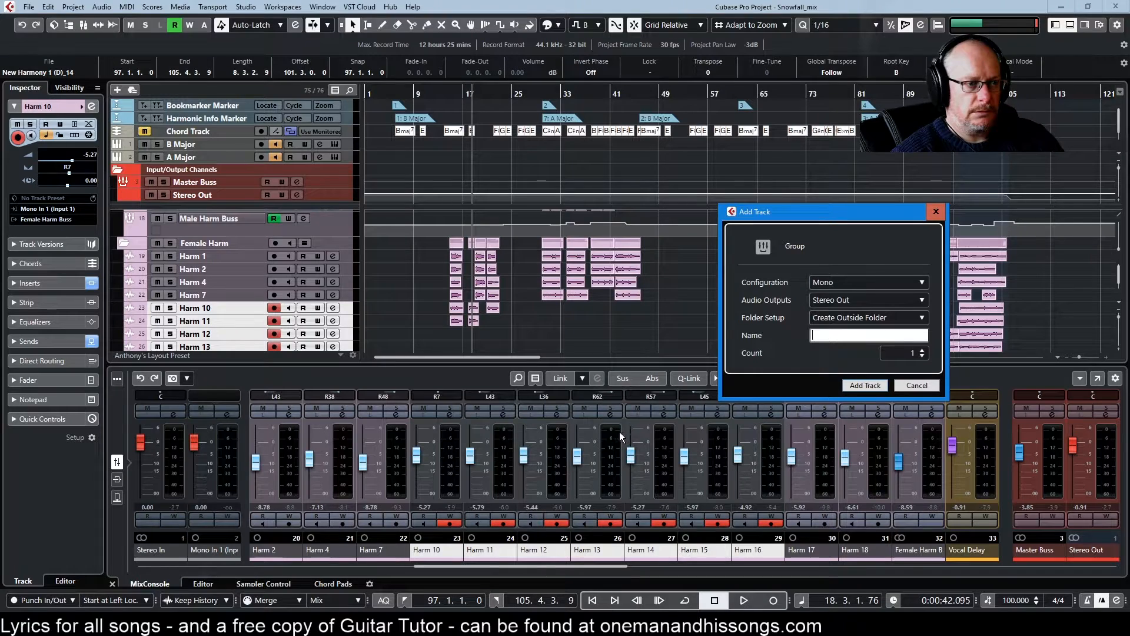
pyautogui.moveTo(851, 208); pyautogui.dragTo(599, 147)
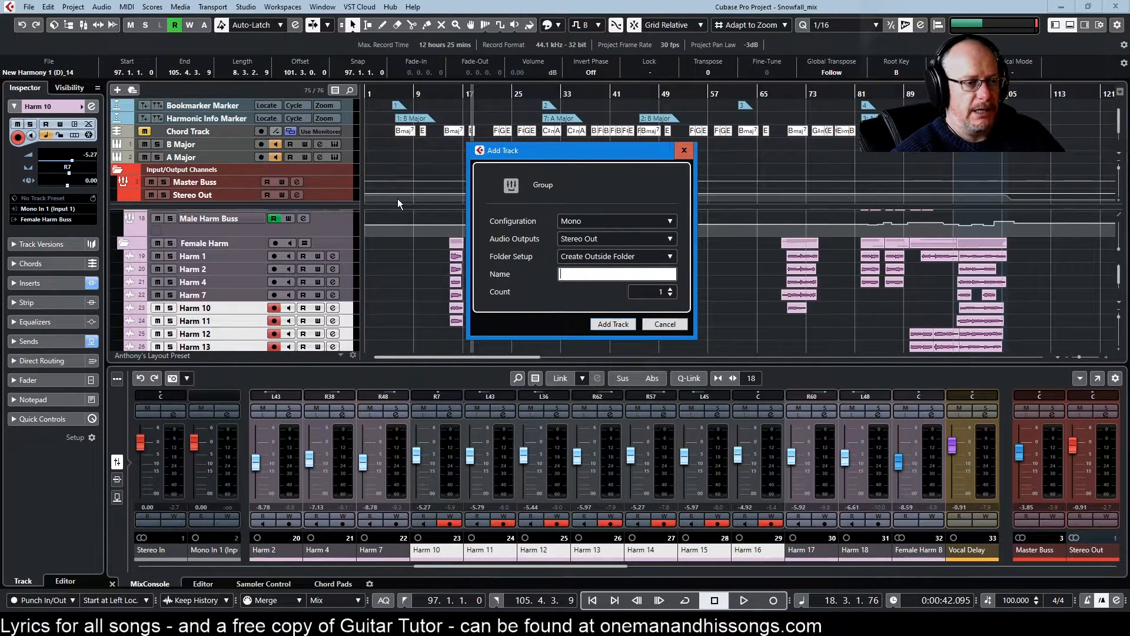
pyautogui.click(671, 222)
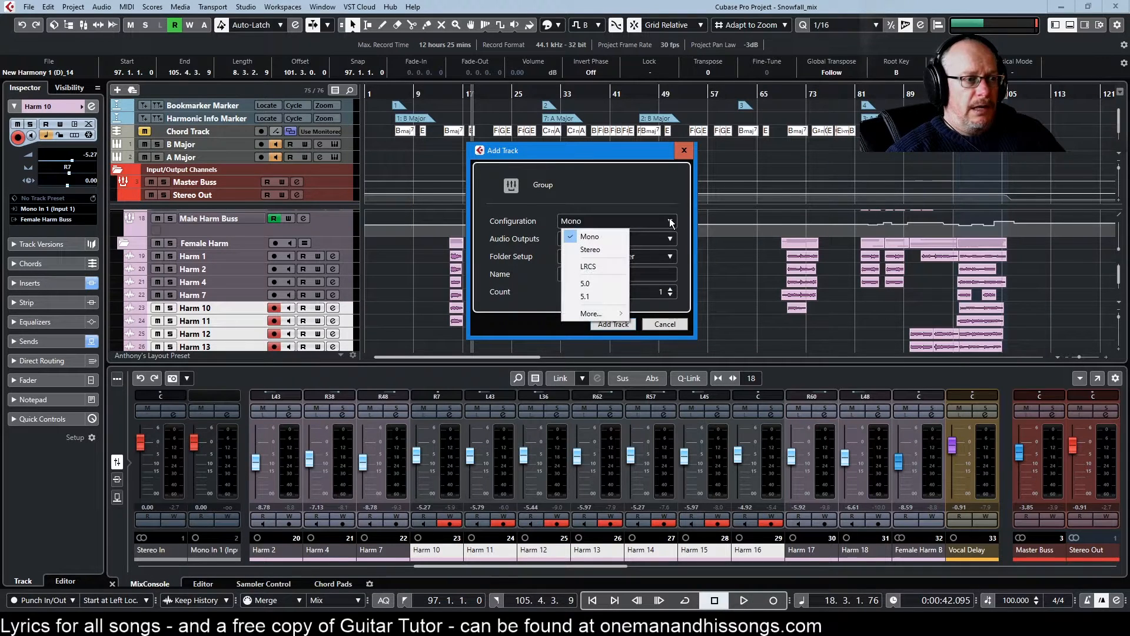
pyautogui.click(599, 247)
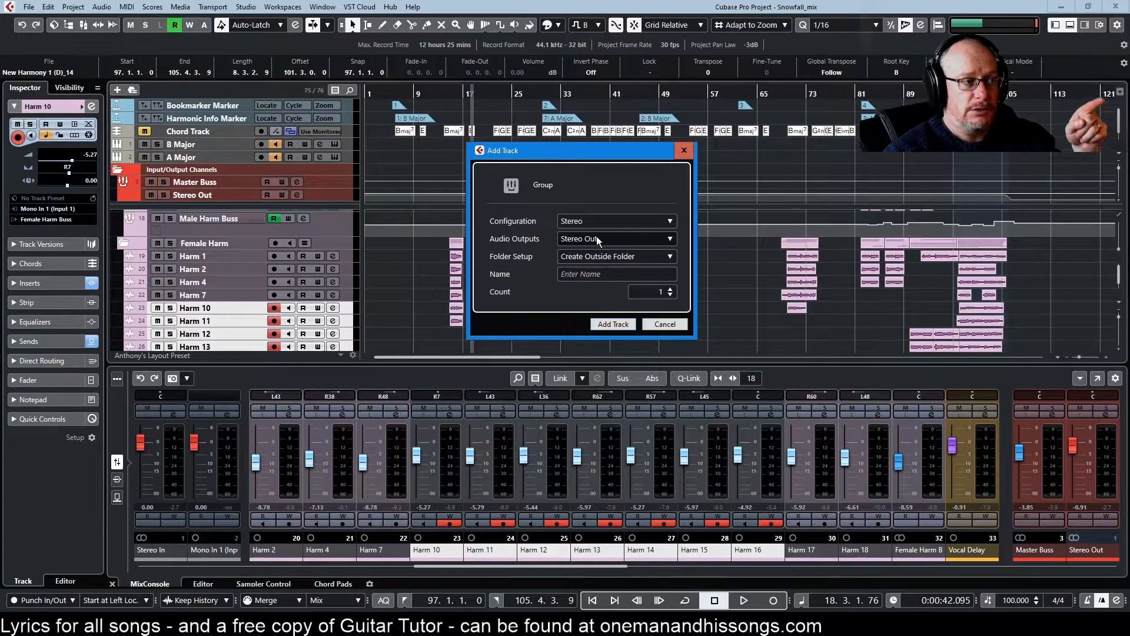
pyautogui.click(596, 237)
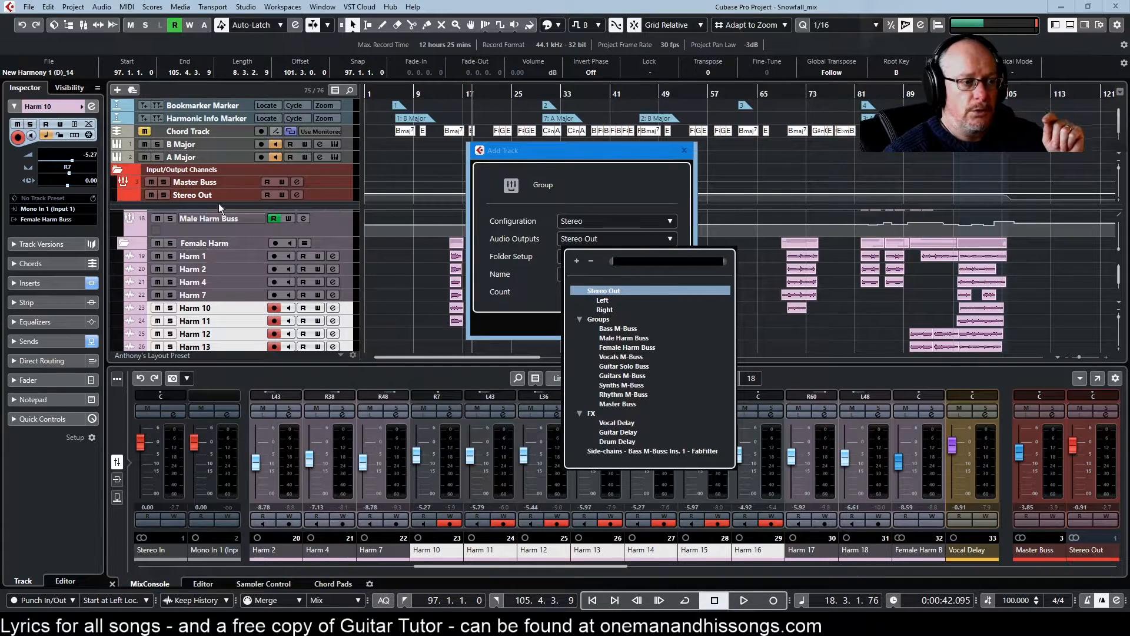
pyautogui.click(636, 349)
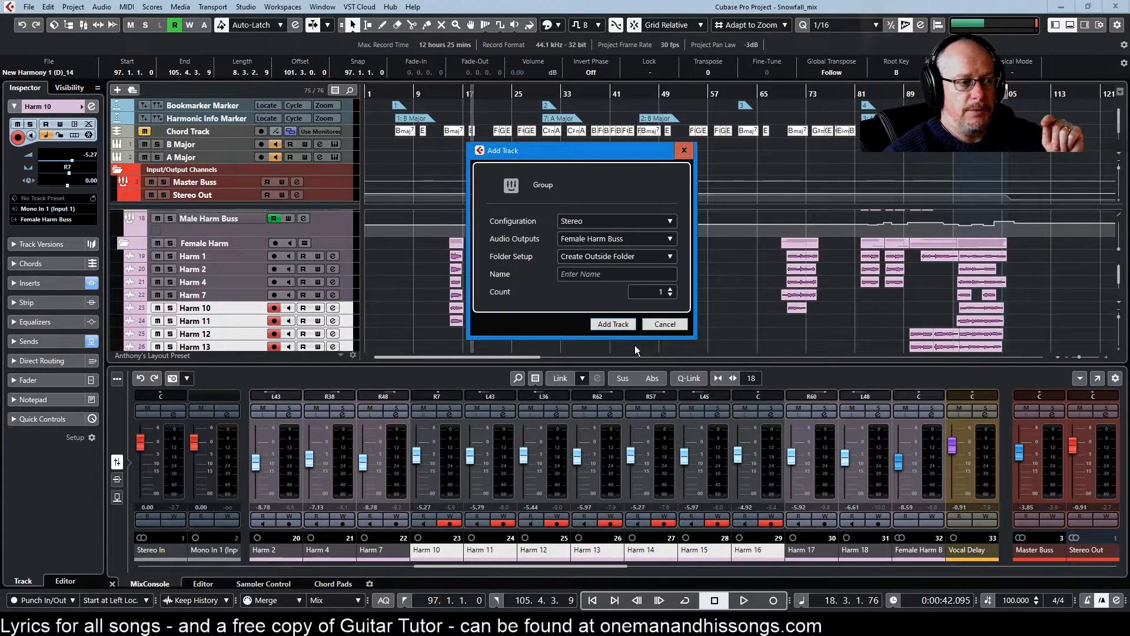
pyautogui.click(616, 274)
pyautogui.write('Temp Group')
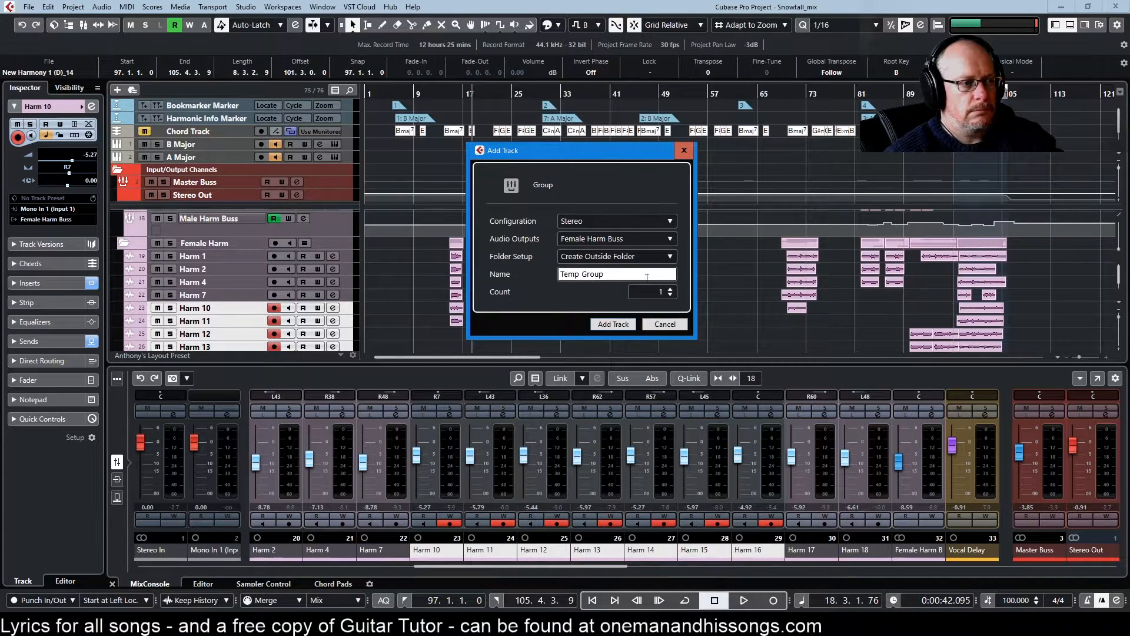
pyautogui.click(611, 326)
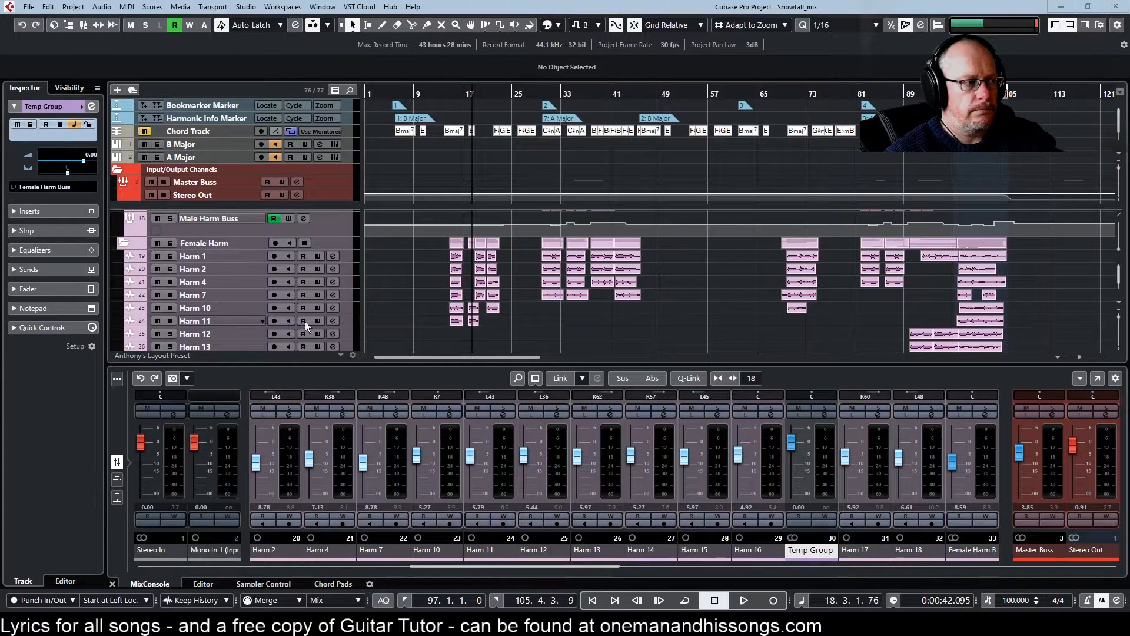
# - Colorize the Temp Group track with the pale pink used by the surrounding harmony tracks
pyautogui.scroll(-3, 270, 305)
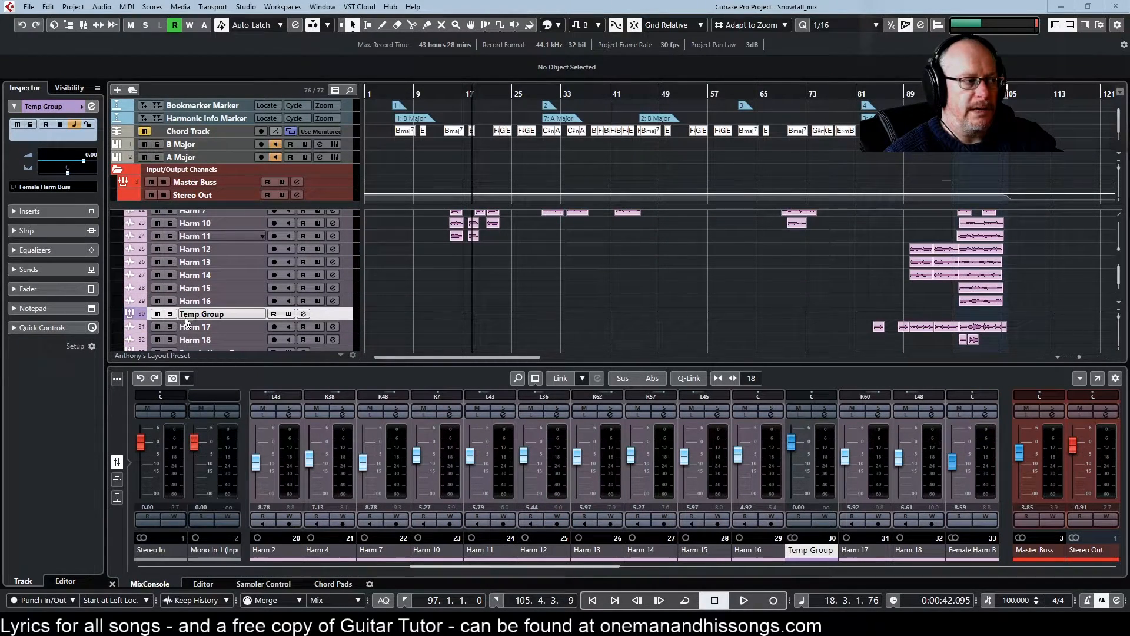
pyautogui.click(144, 318)
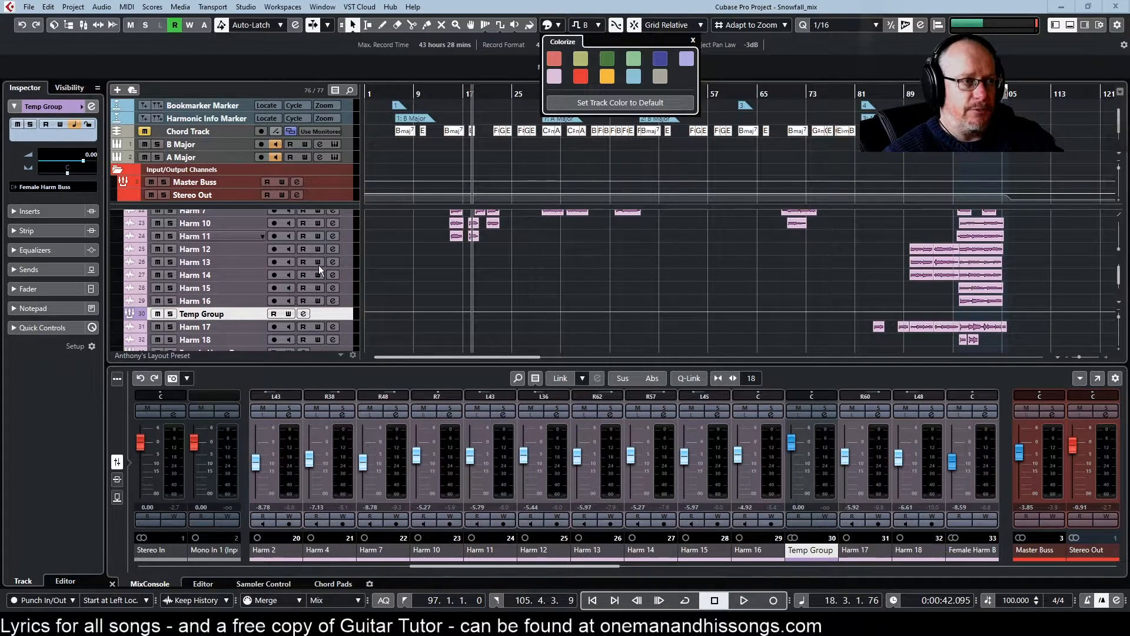
pyautogui.click(552, 75)
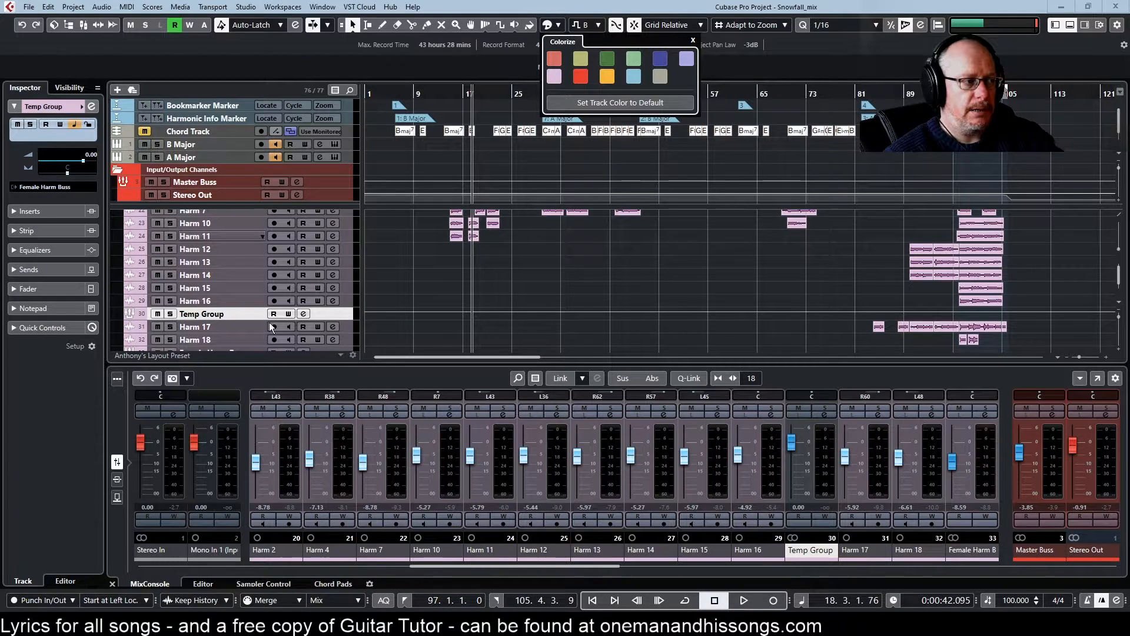
pyautogui.click(210, 313)
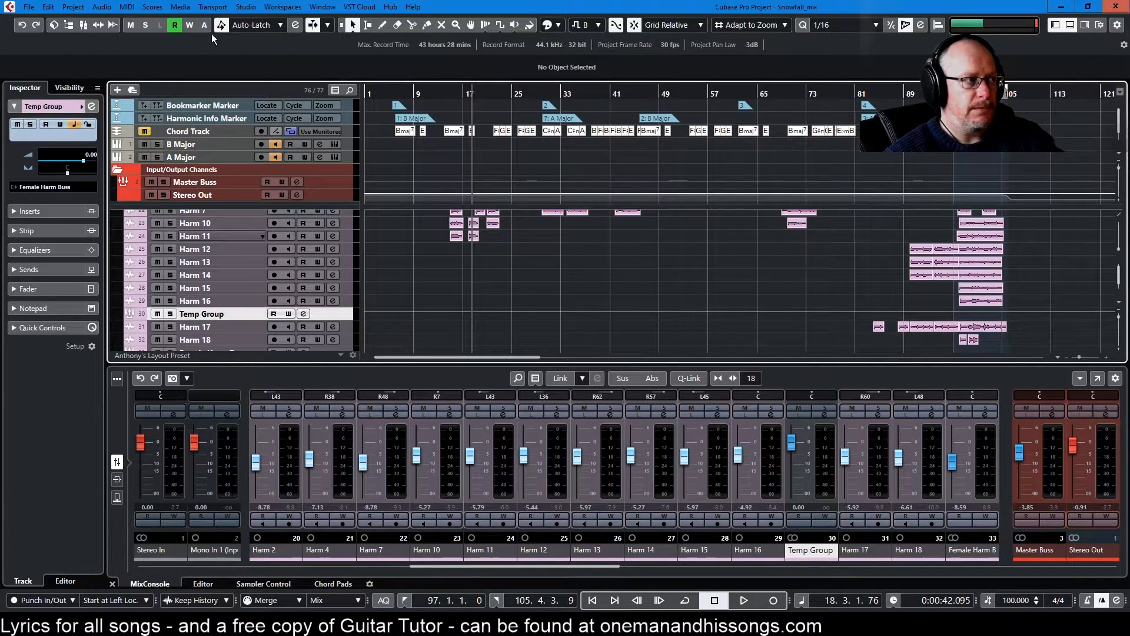
# - Inspect Temp Group's output routing choices in the full MixConsole window, keep Female Harm Buss selected, and close the window
pyautogui.click(85, 24)
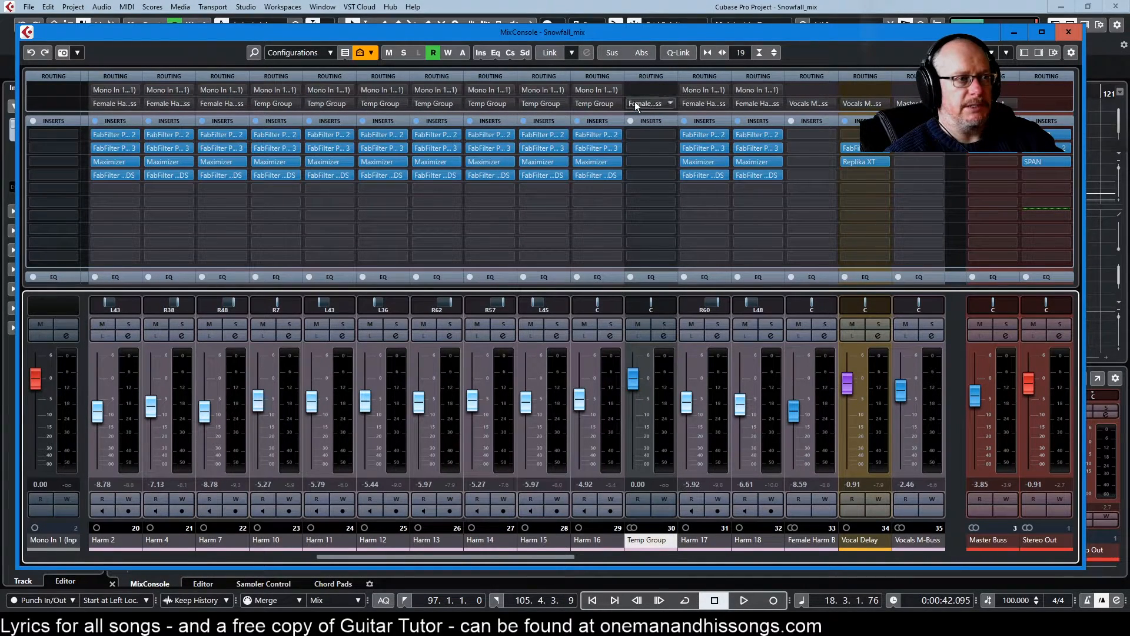
pyautogui.click(670, 102)
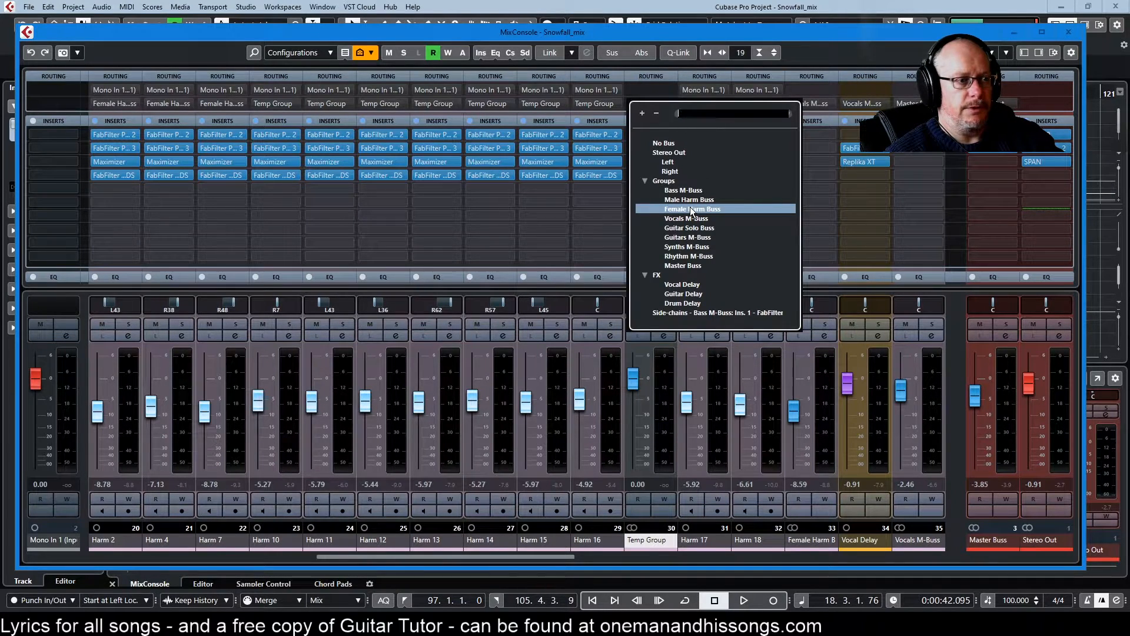
pyautogui.press('Return')
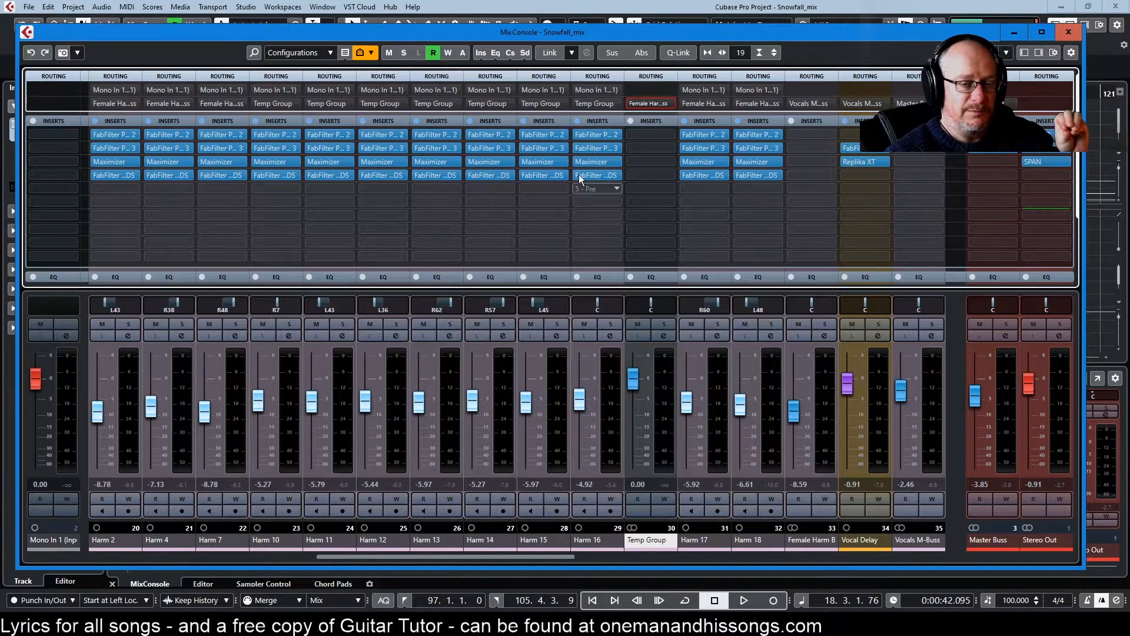
pyautogui.click(664, 336)
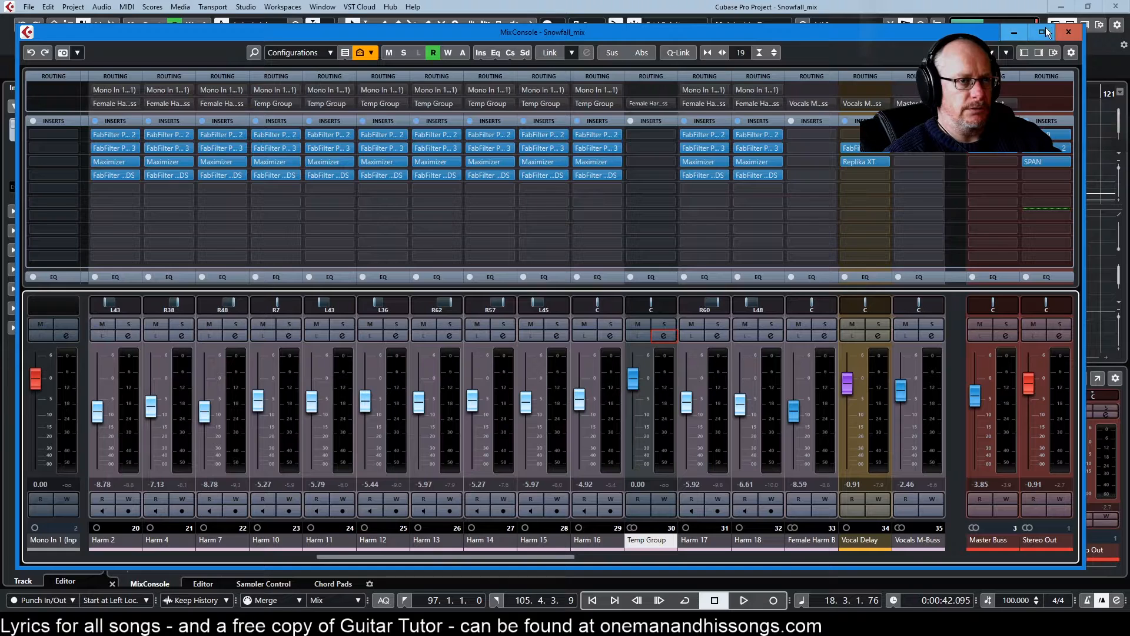
pyautogui.click(1070, 32)
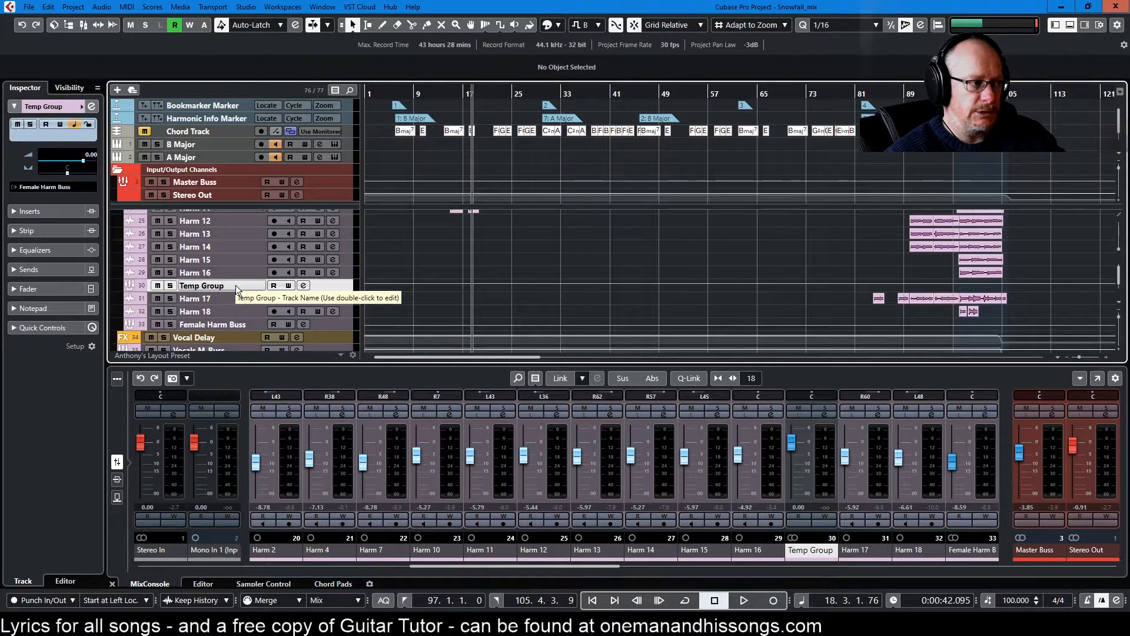
# - Collapse the Female Harm and Male Harm folders and the Vocals folder that contains them
pyautogui.scroll(4, 236, 280)
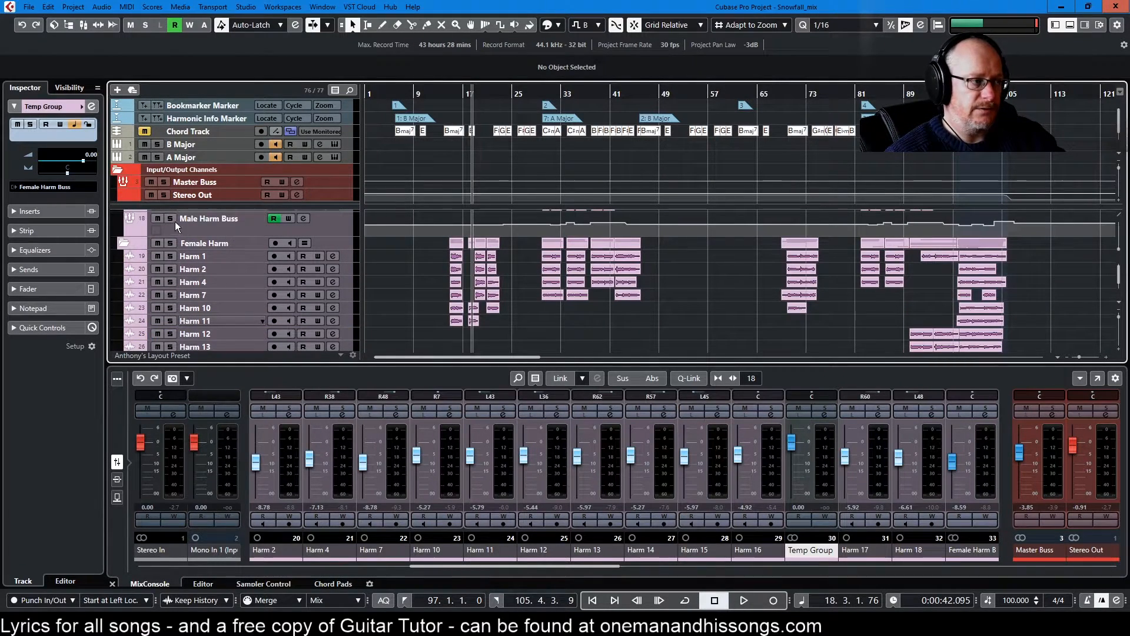
pyautogui.click(126, 244)
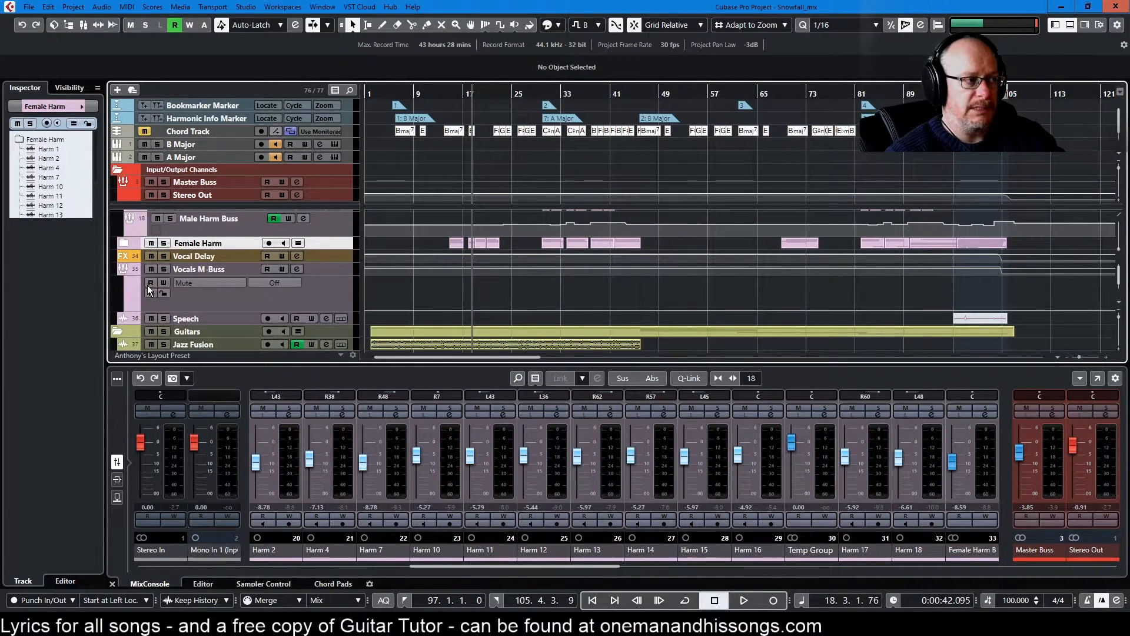
pyautogui.scroll(5, 149, 288)
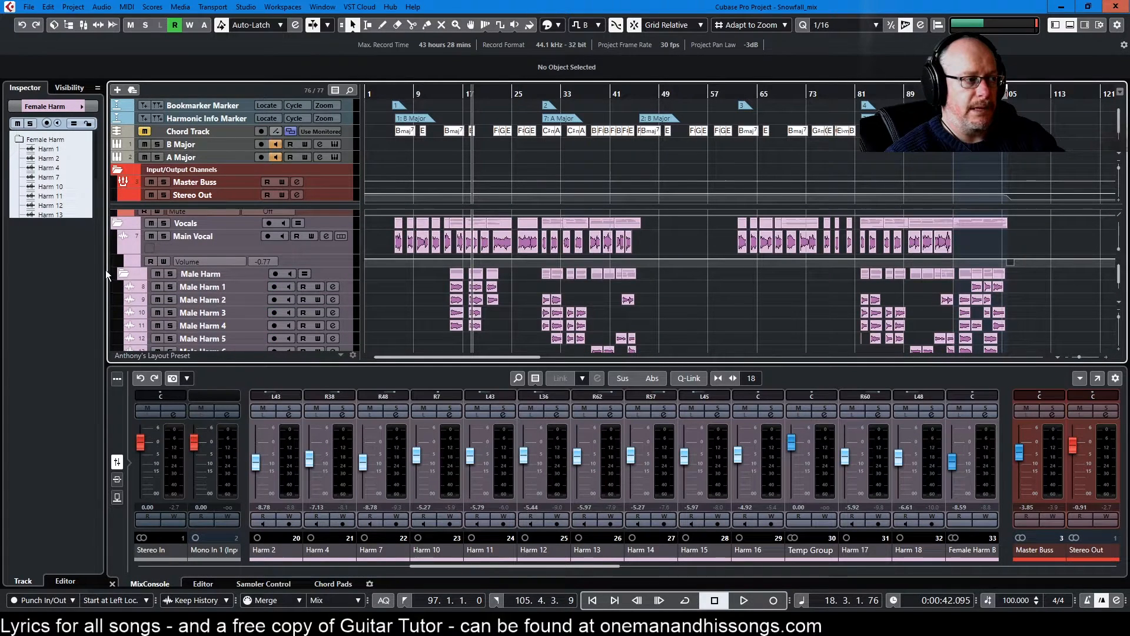
pyautogui.click(124, 272)
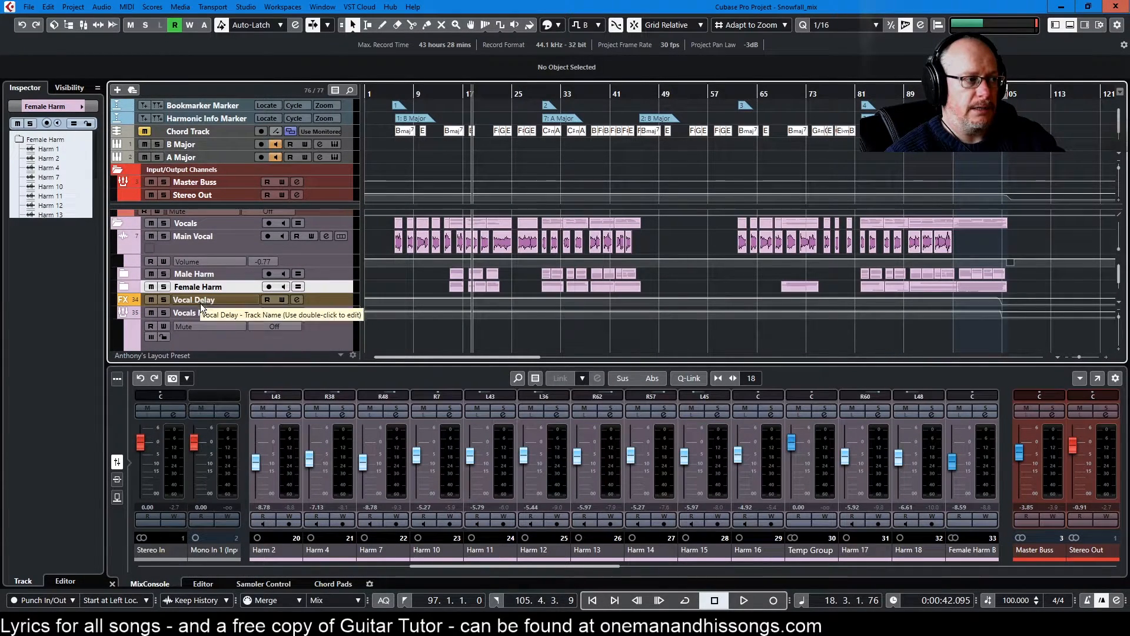
pyautogui.scroll(2, 200, 302)
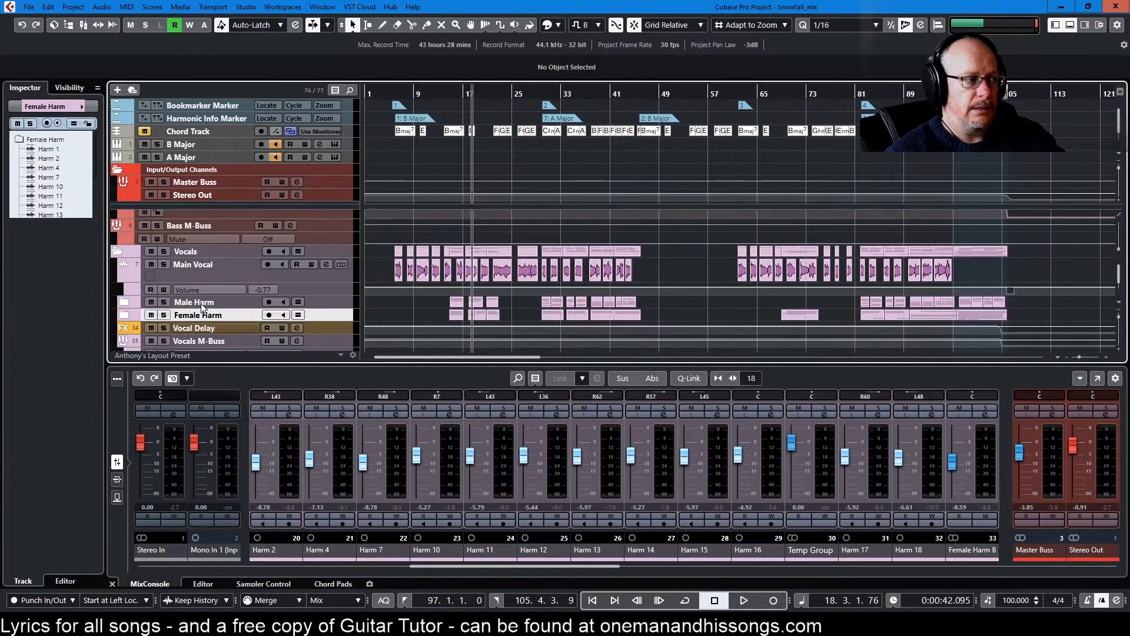
pyautogui.click(116, 252)
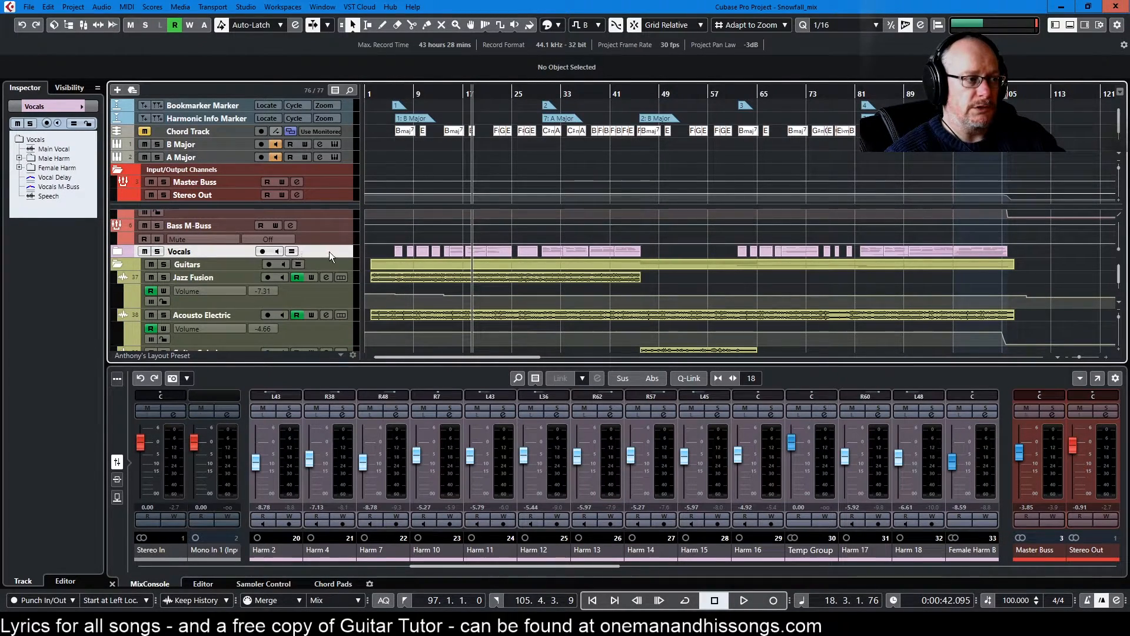
# - Expand the Vocals folder and its Male Harm and Female Harm subfolders
pyautogui.click(115, 251)
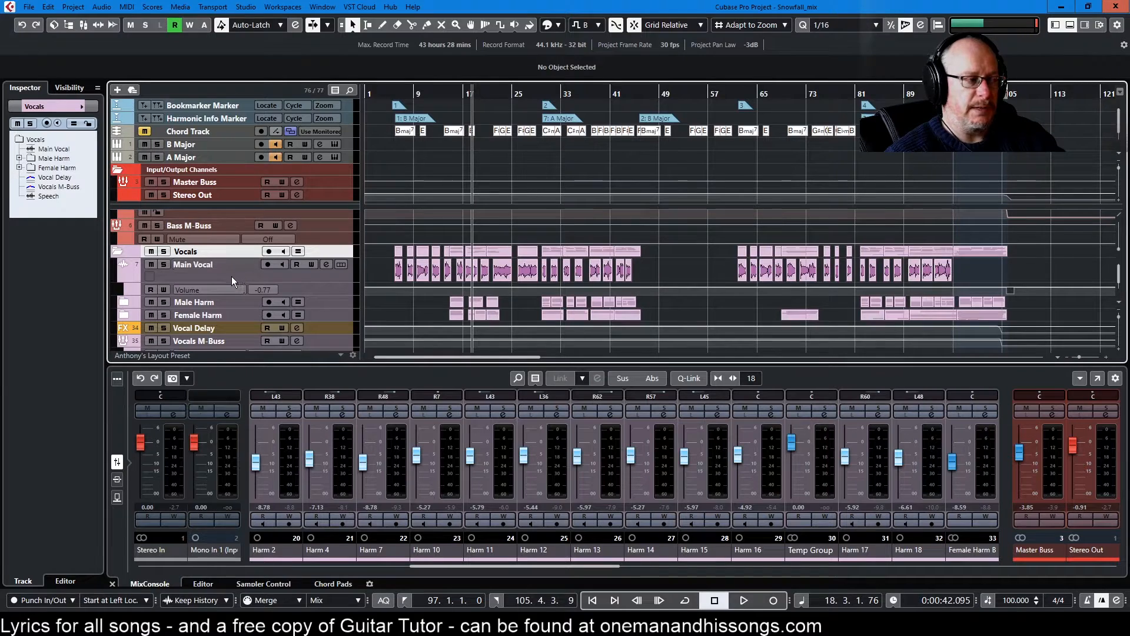
pyautogui.scroll(-1, 226, 281)
pyautogui.click(124, 273)
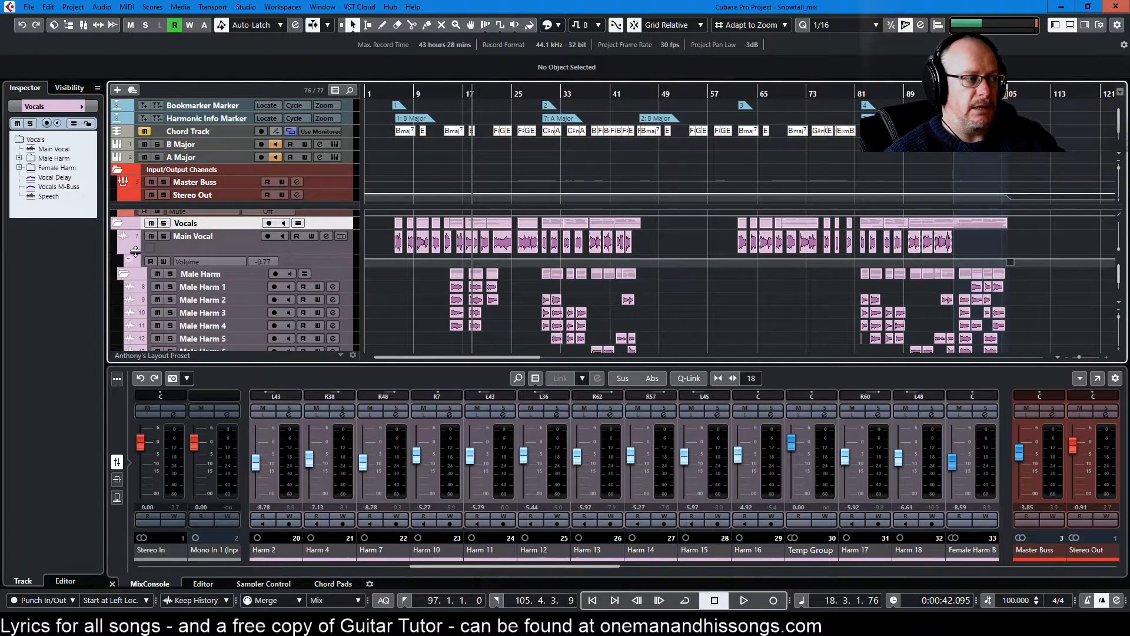
pyautogui.scroll(-2, 171, 269)
pyautogui.scroll(-1, 172, 270)
pyautogui.click(124, 328)
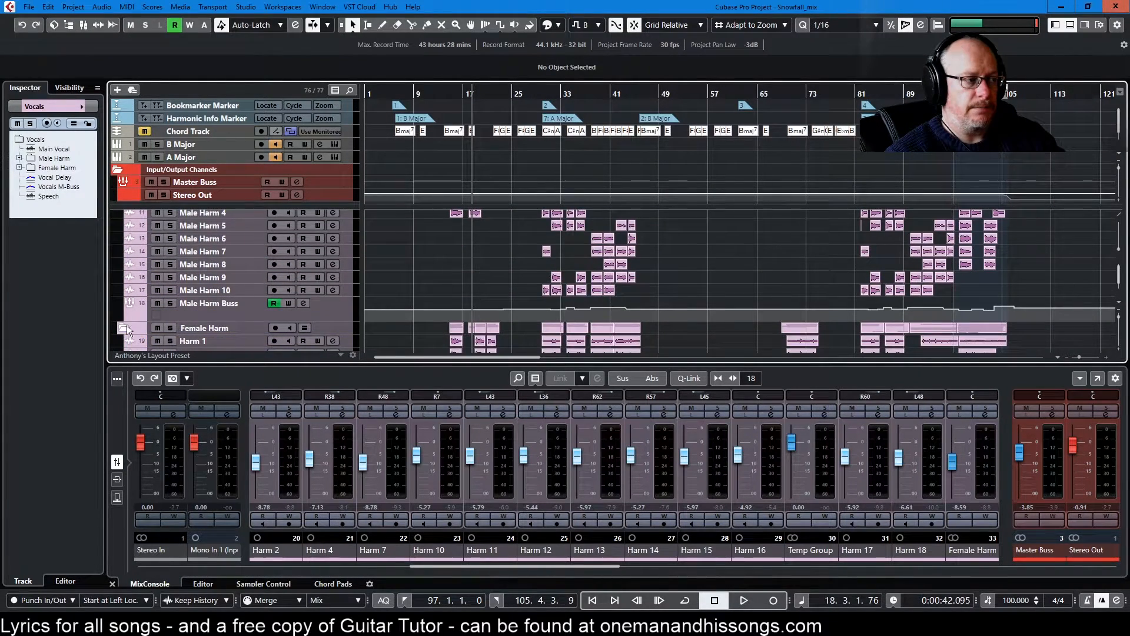
# - Collapse the Female Harm and Male Harm subfolders, and then their parent Vocals folder in the track list
pyautogui.scroll(-3, 257, 294)
pyautogui.scroll(2, 256, 294)
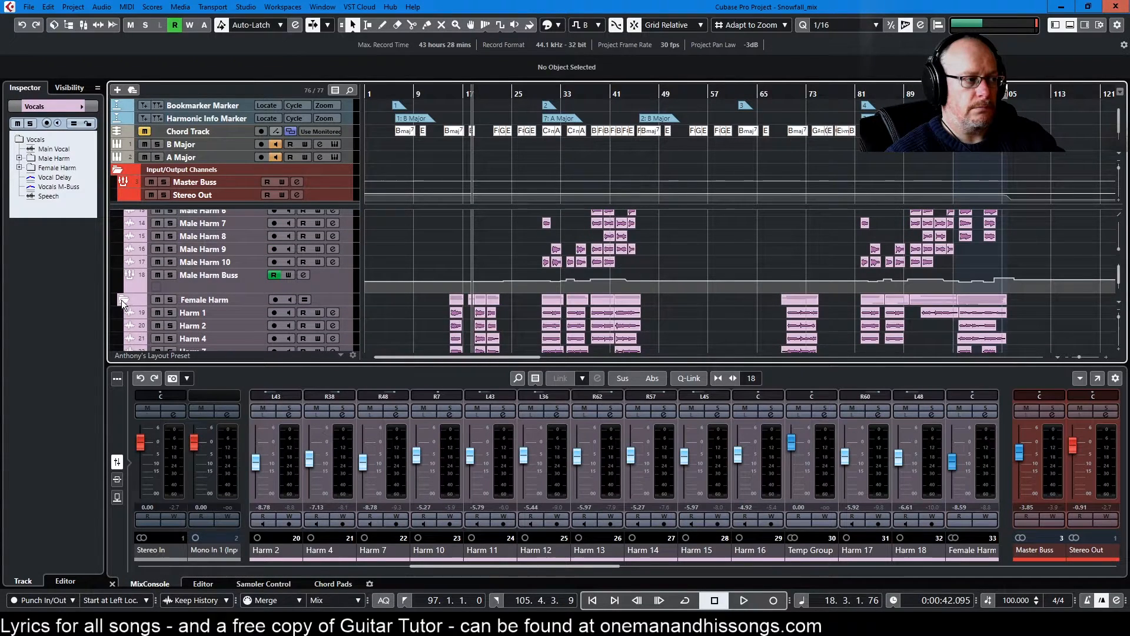
pyautogui.click(121, 299)
pyautogui.scroll(6, 125, 276)
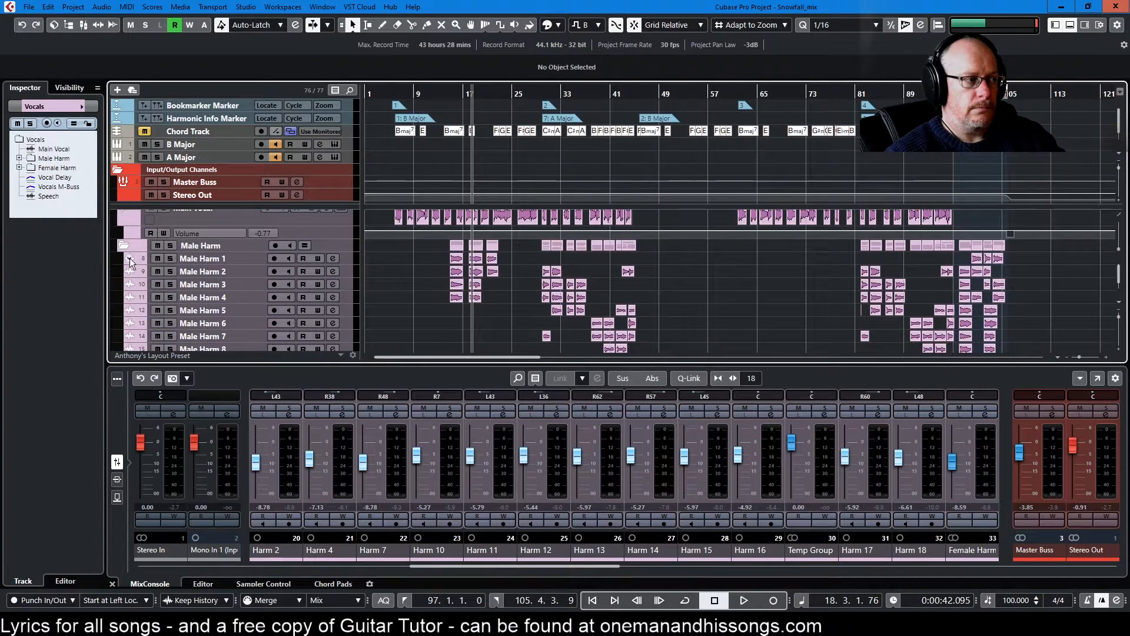
pyautogui.click(123, 246)
pyautogui.scroll(3, 124, 250)
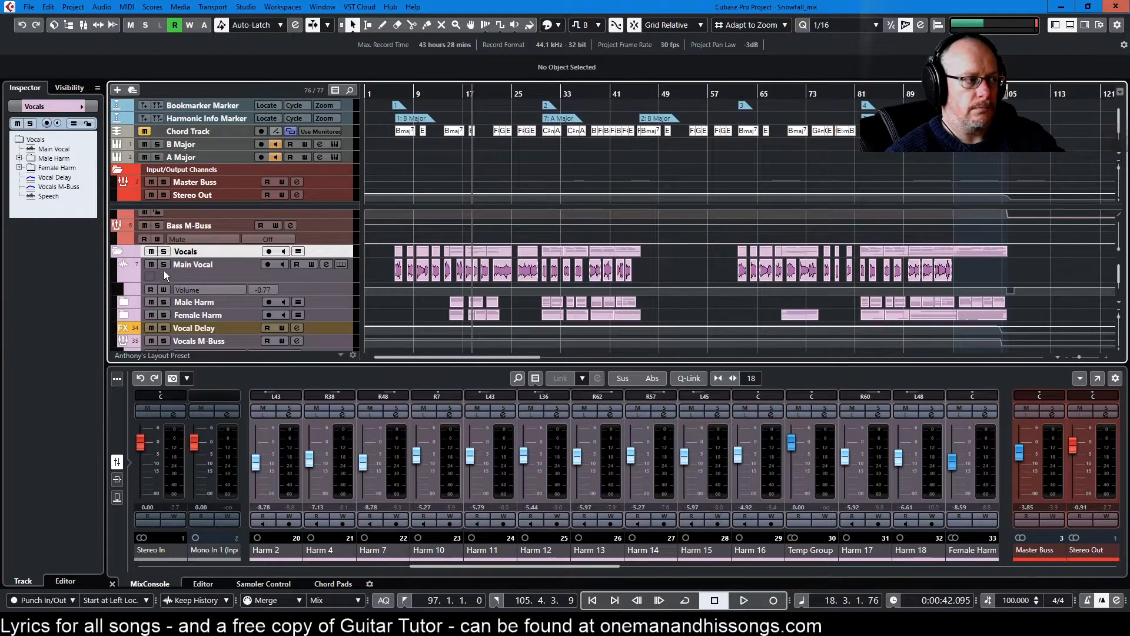
pyautogui.click(115, 252)
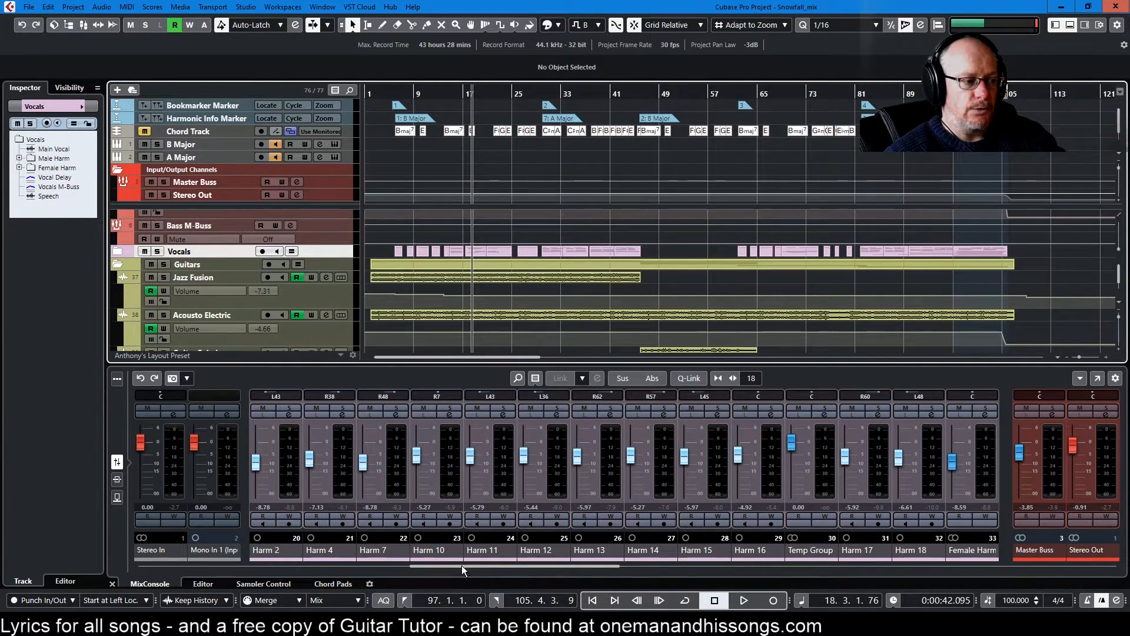
pyautogui.moveTo(459, 565); pyautogui.dragTo(394, 563)
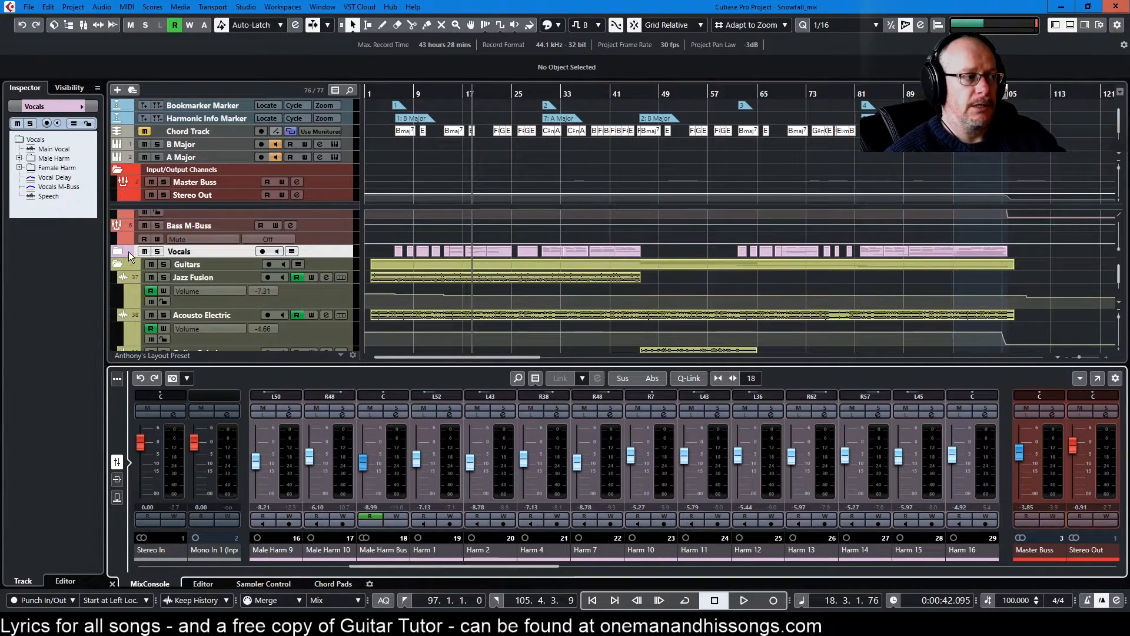
# - Add one folder track named "blah blah" below the Vocals folder
pyautogui.click(117, 89)
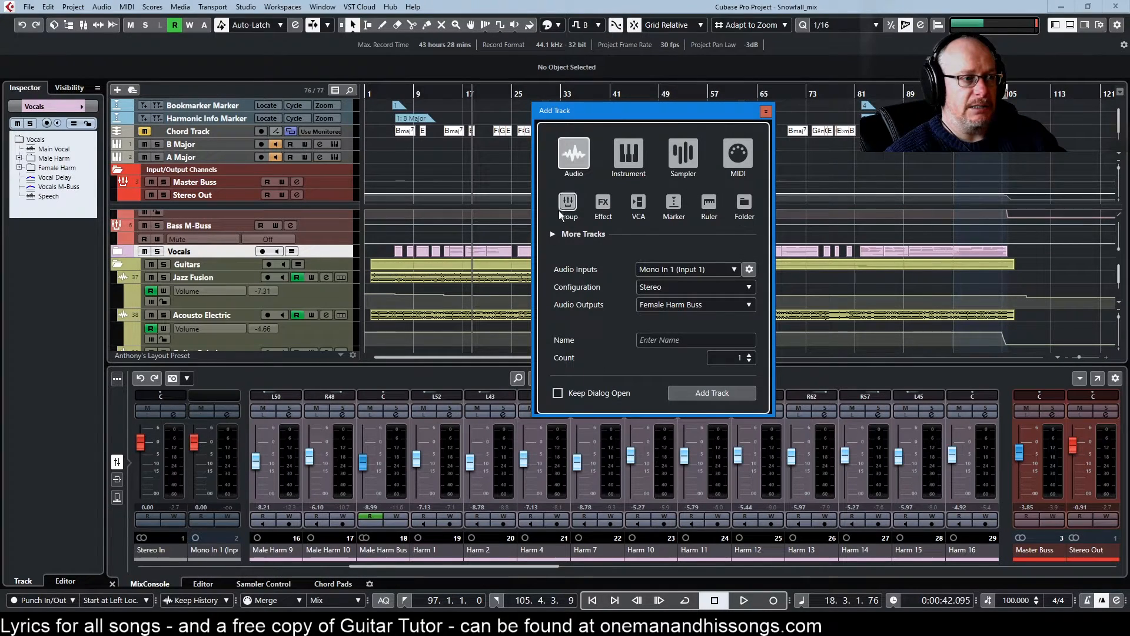
pyautogui.click(745, 203)
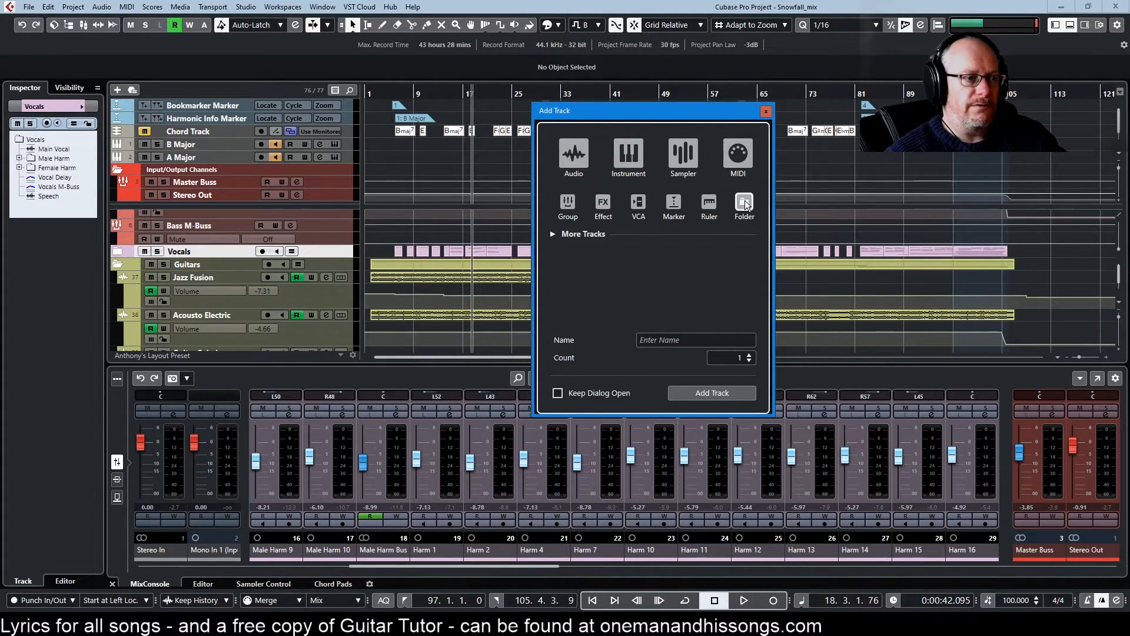
pyautogui.click(674, 335)
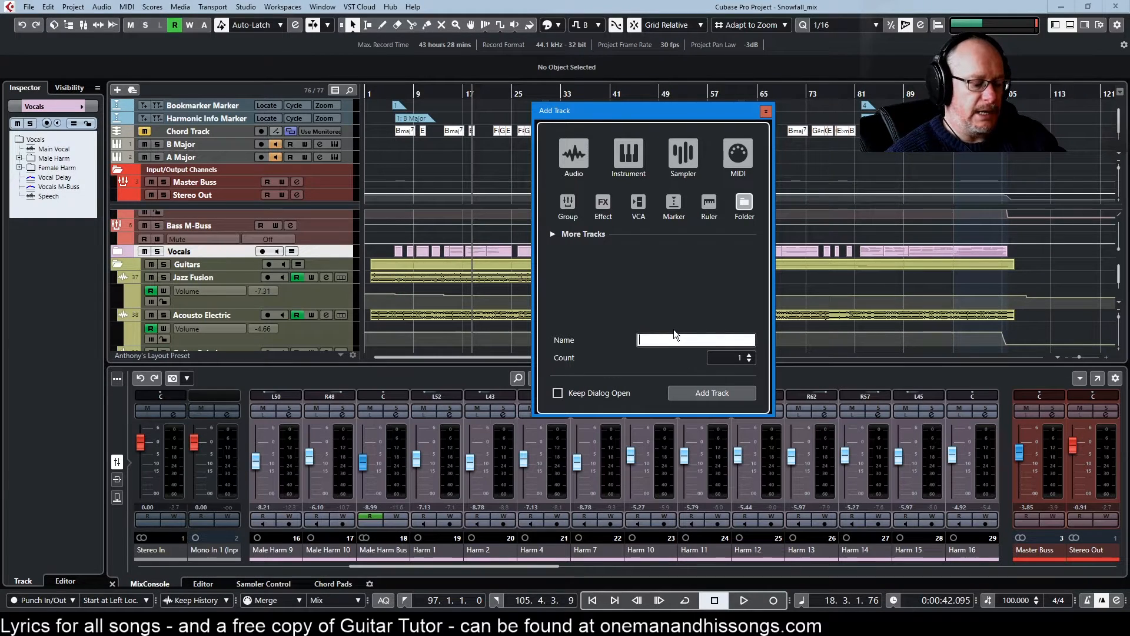
pyautogui.write('blah blah')
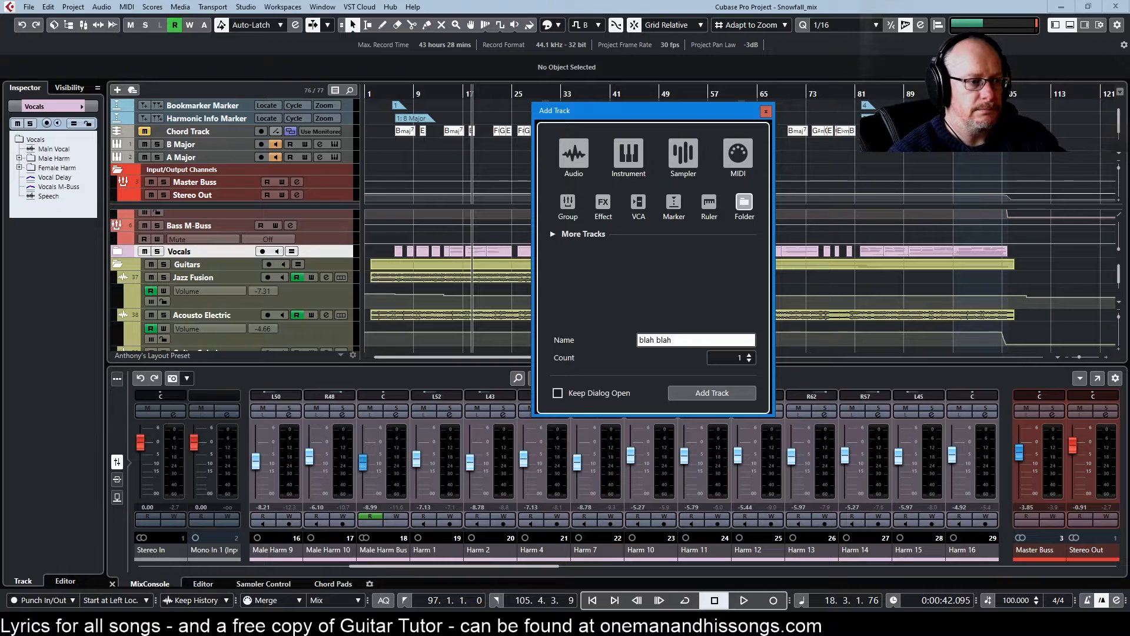
pyautogui.press('Return')
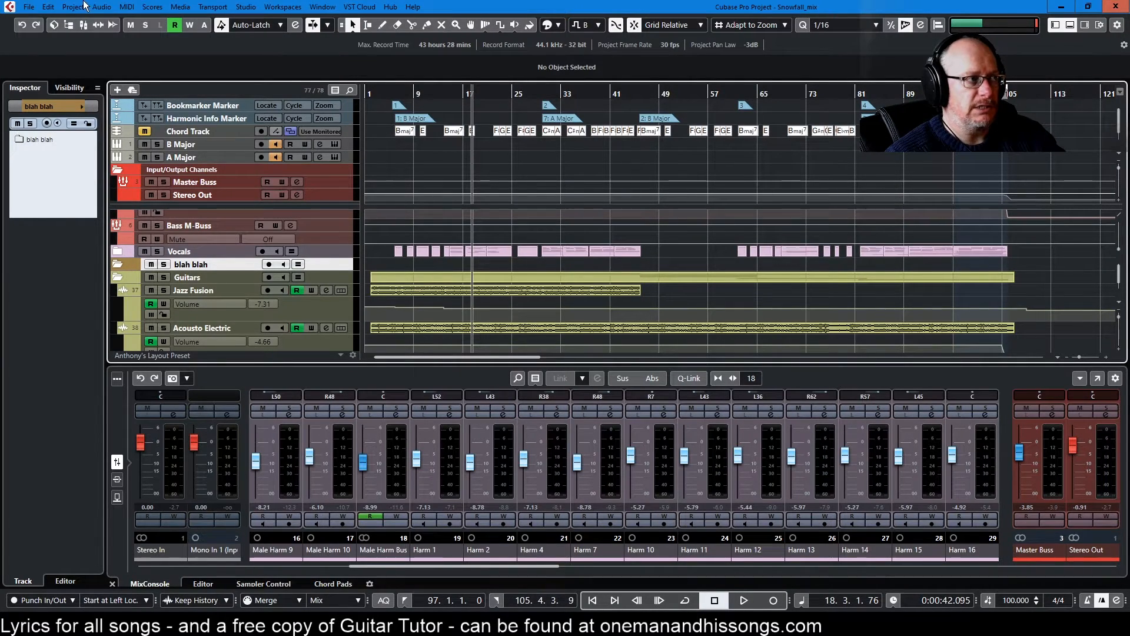
# - Examine the Track Type Default Colors preferences for the colour assigned to folder tracks, and close them without changes
pyautogui.click(48, 7)
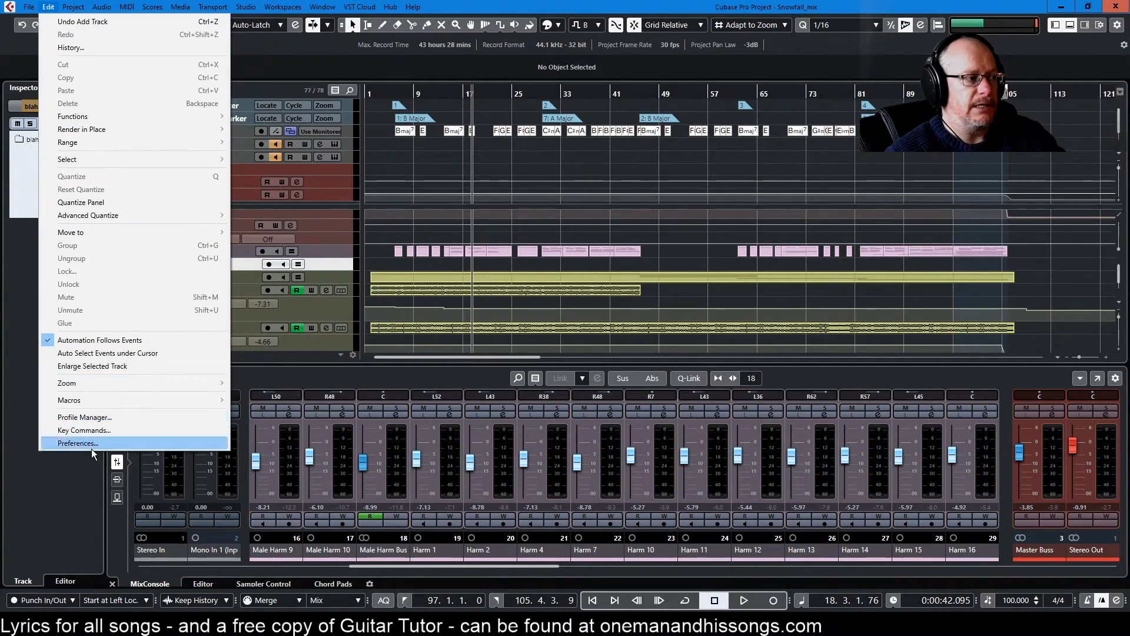
pyautogui.click(91, 444)
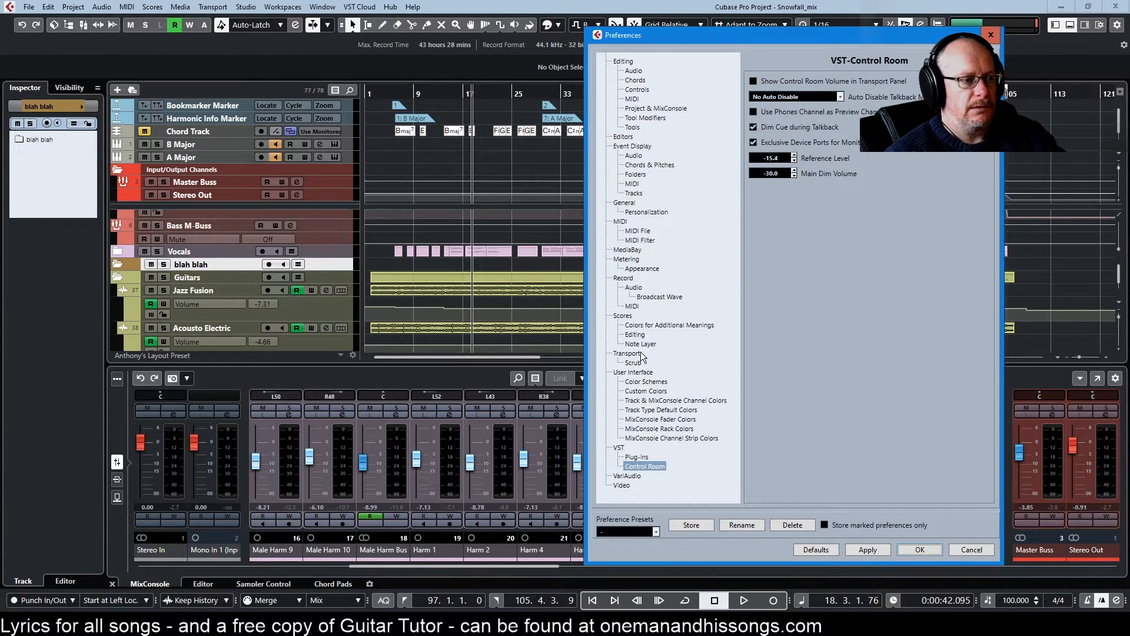
pyautogui.click(647, 410)
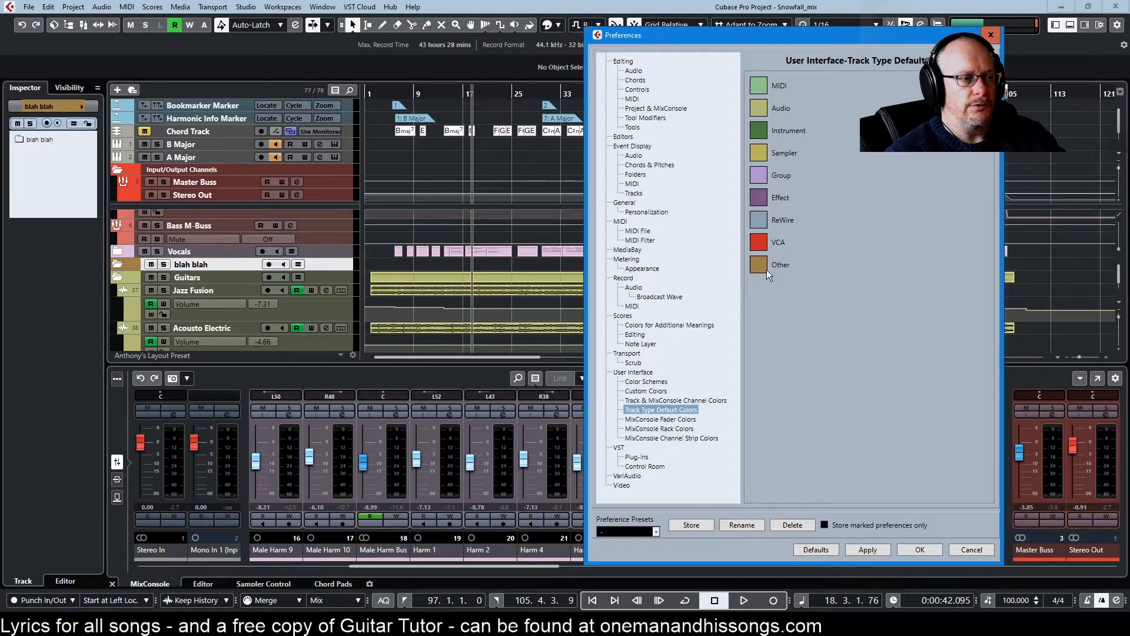
pyautogui.click(961, 549)
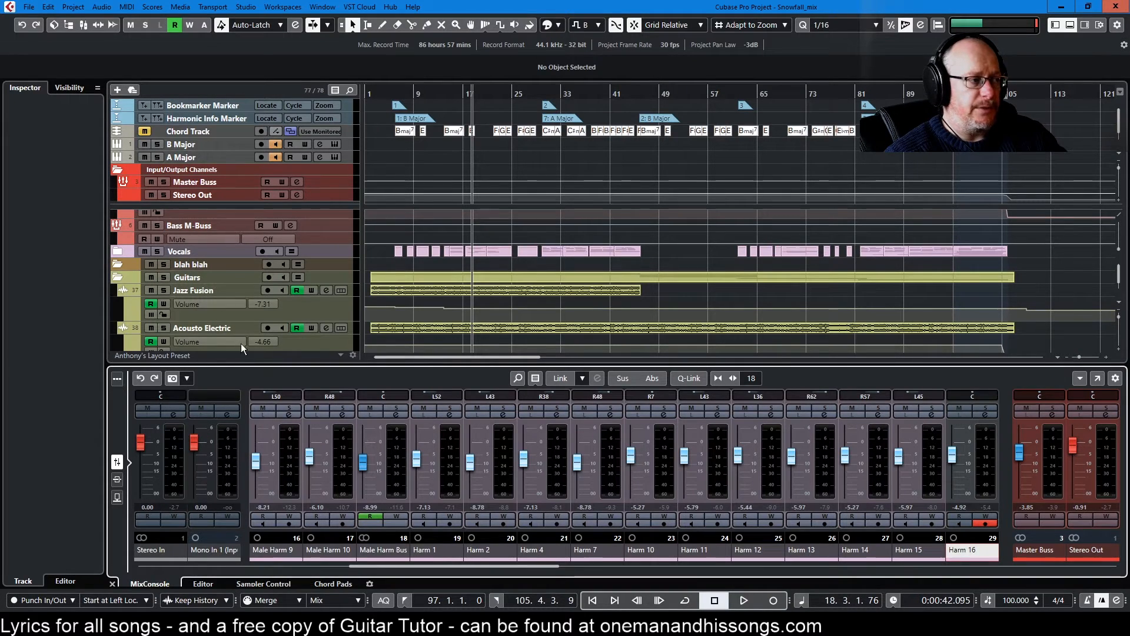
# - Move the Jazz Fusion track out of the Guitars folder into the blah blah folder
pyautogui.scroll(-2, 226, 284)
pyautogui.scroll(2, 228, 283)
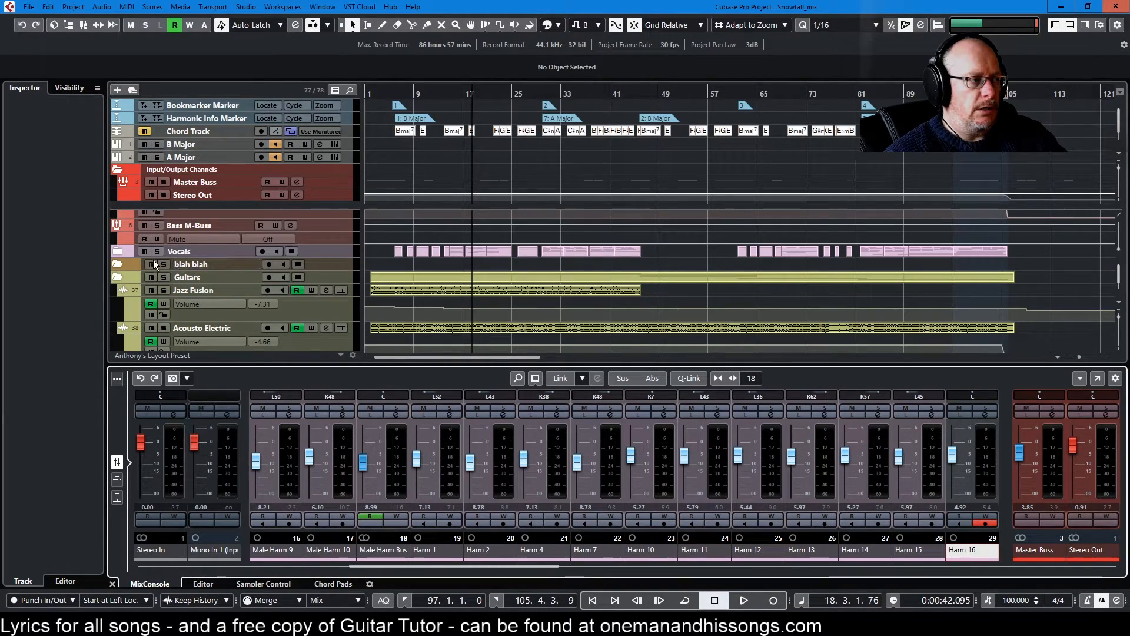
pyautogui.click(208, 292)
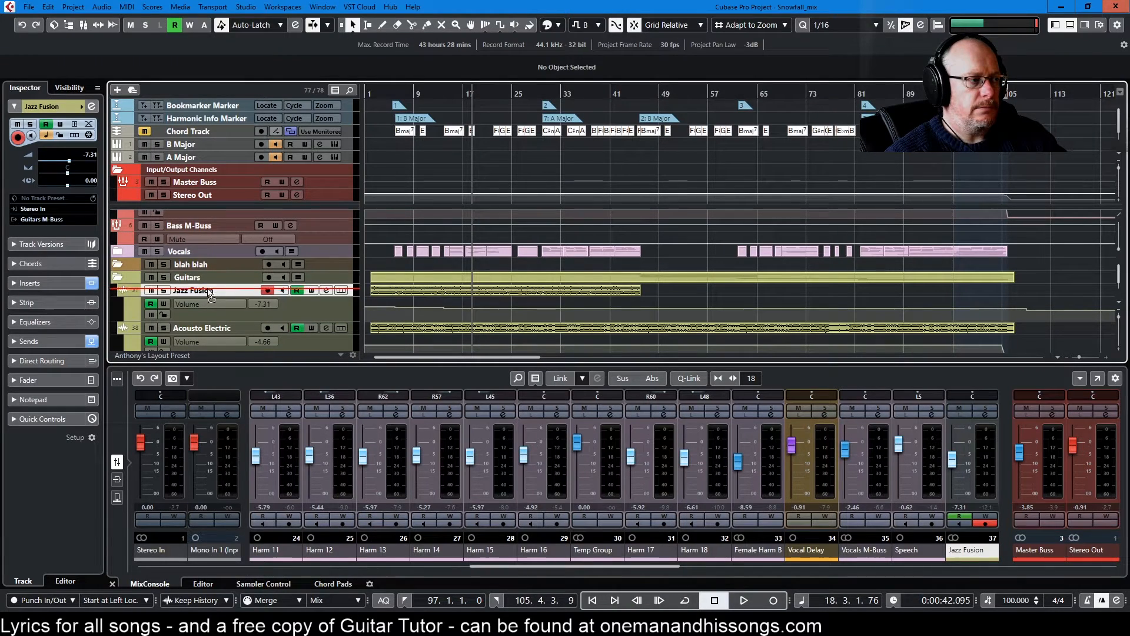
pyautogui.moveTo(209, 289); pyautogui.dragTo(196, 268)
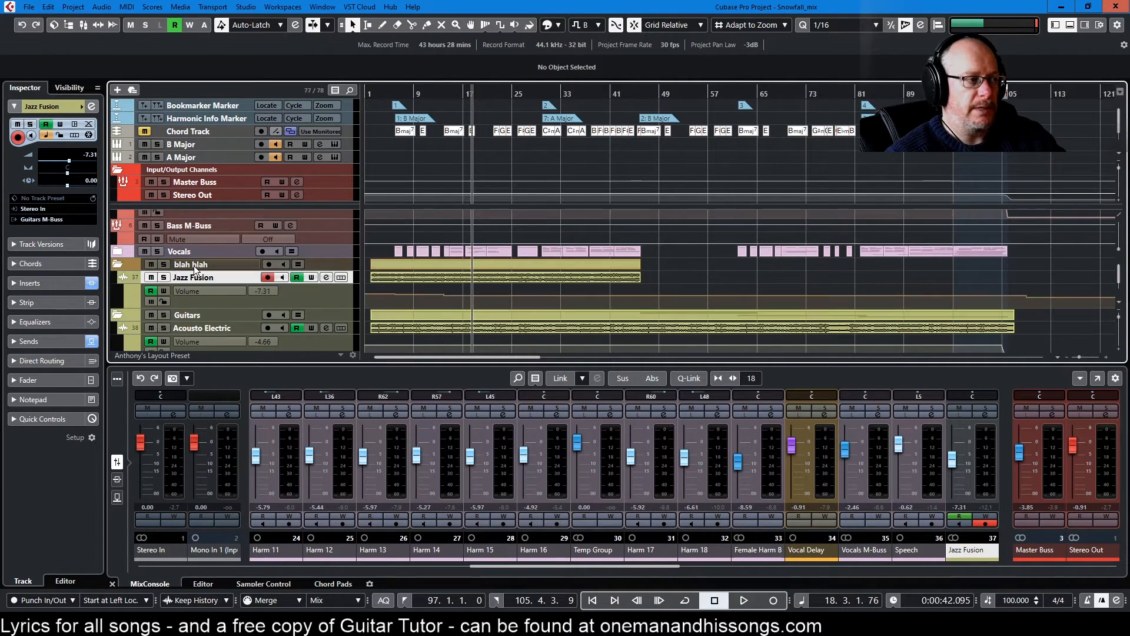
# - Collapse and expand the blah blah folder twice to check how it hides Jazz Fusion, leaving the folder open
pyautogui.click(119, 262)
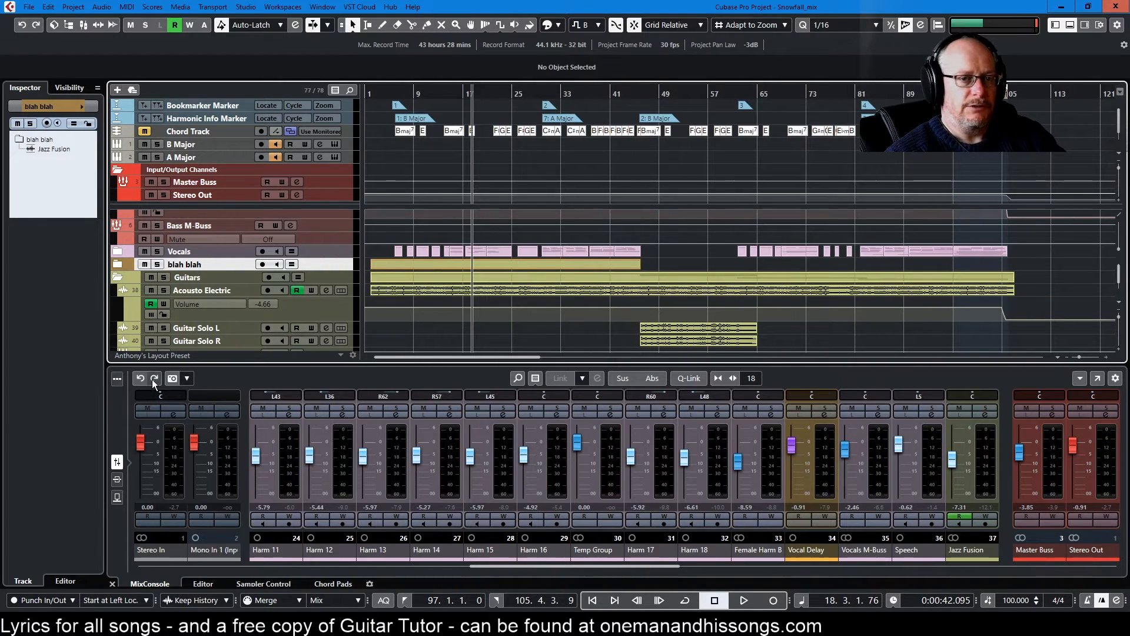
pyautogui.click(119, 262)
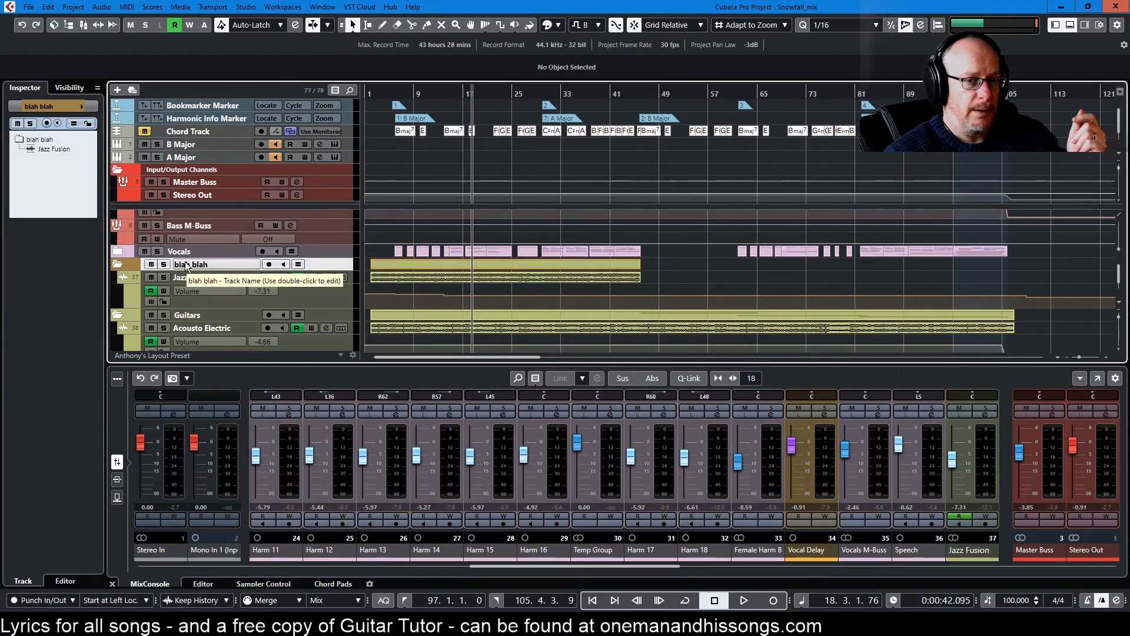
pyautogui.click(118, 265)
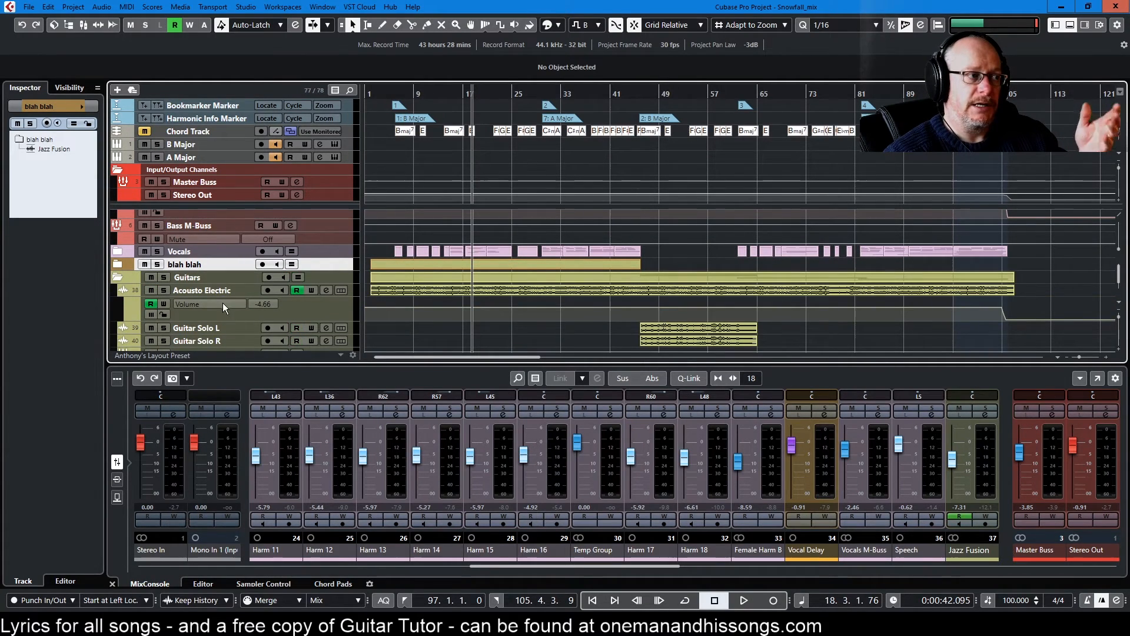
pyautogui.click(117, 266)
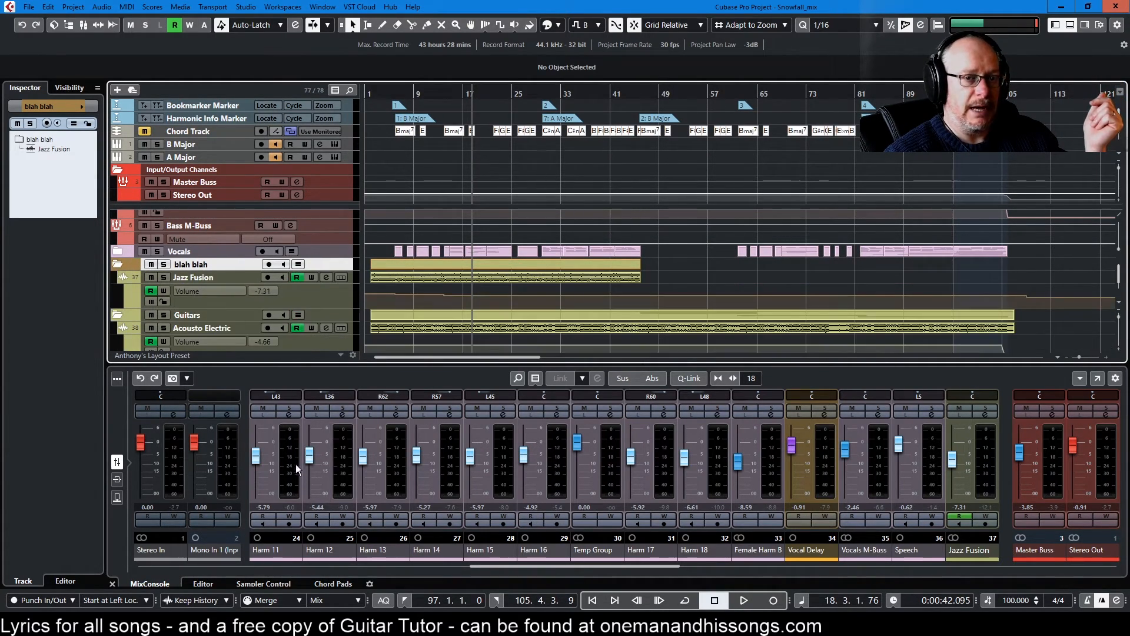
pyautogui.scroll(-2, 204, 268)
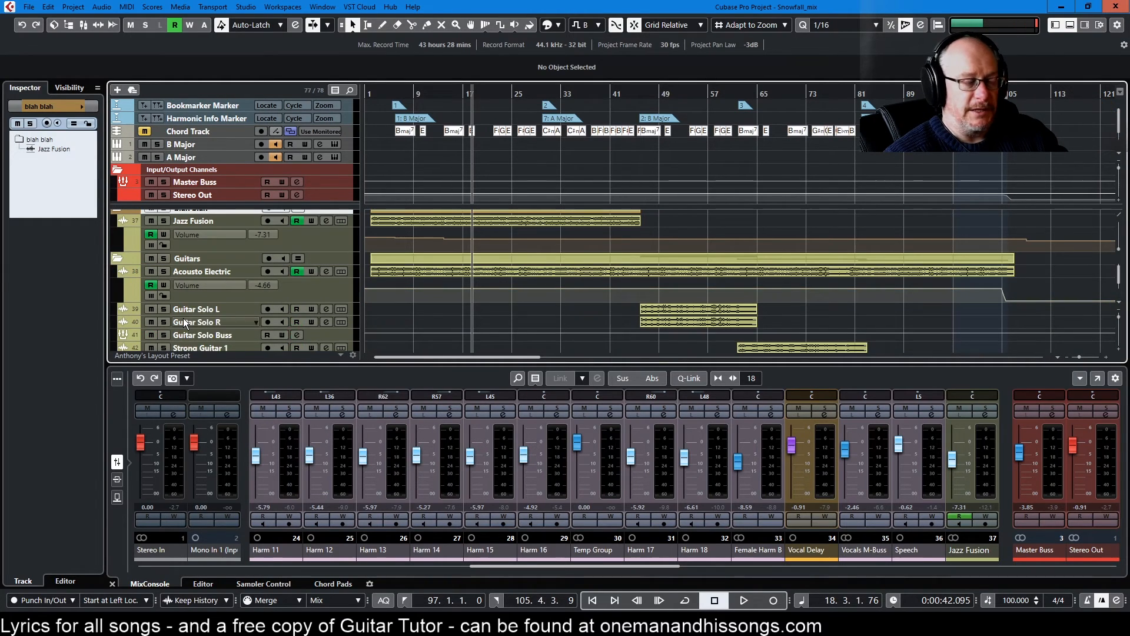